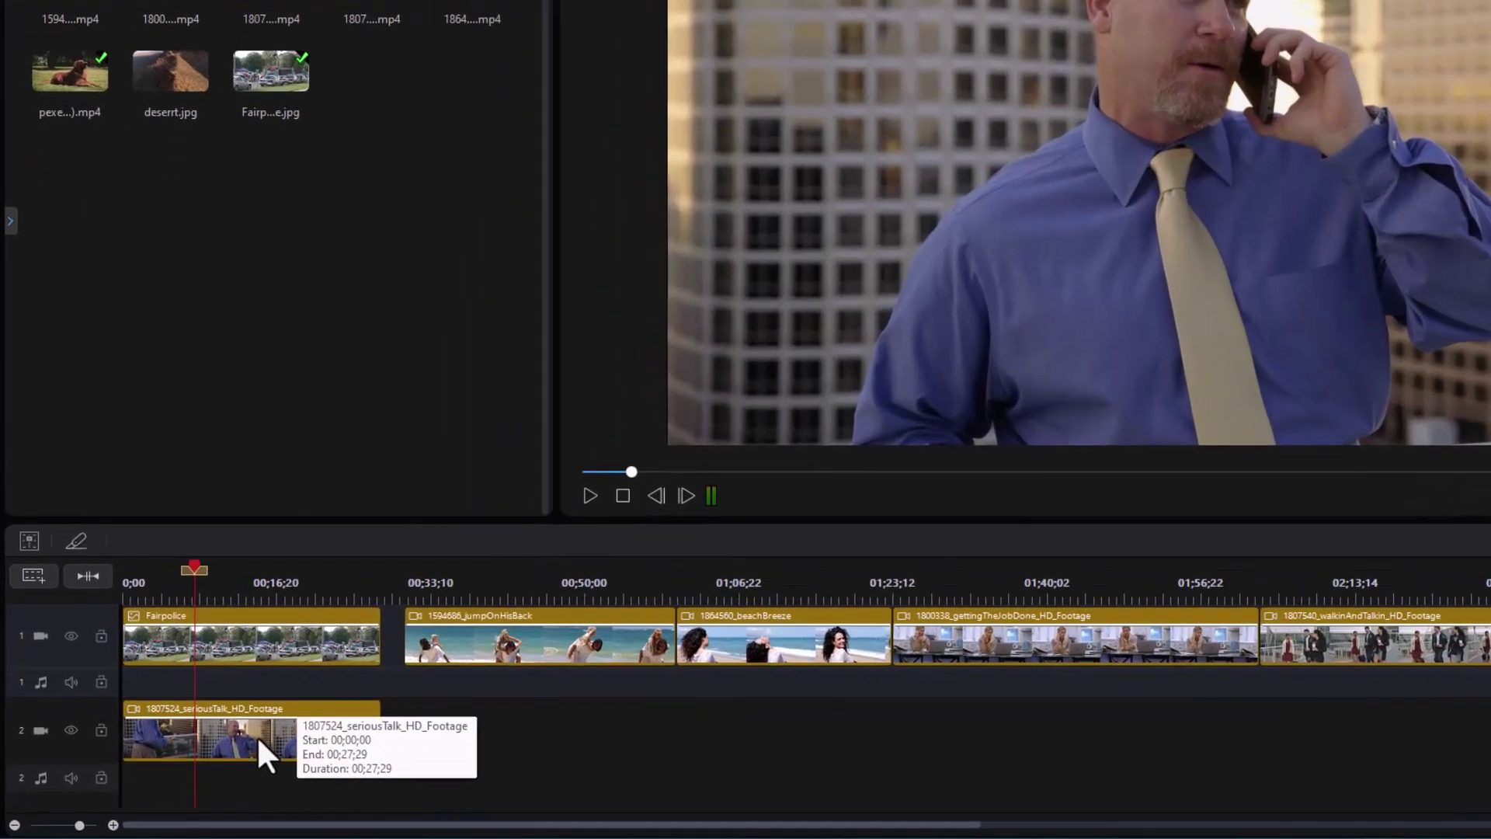
Select the seriousTalk clip on track 2, open its Edit tools, and widen the settings panel
left_click(220, 753)
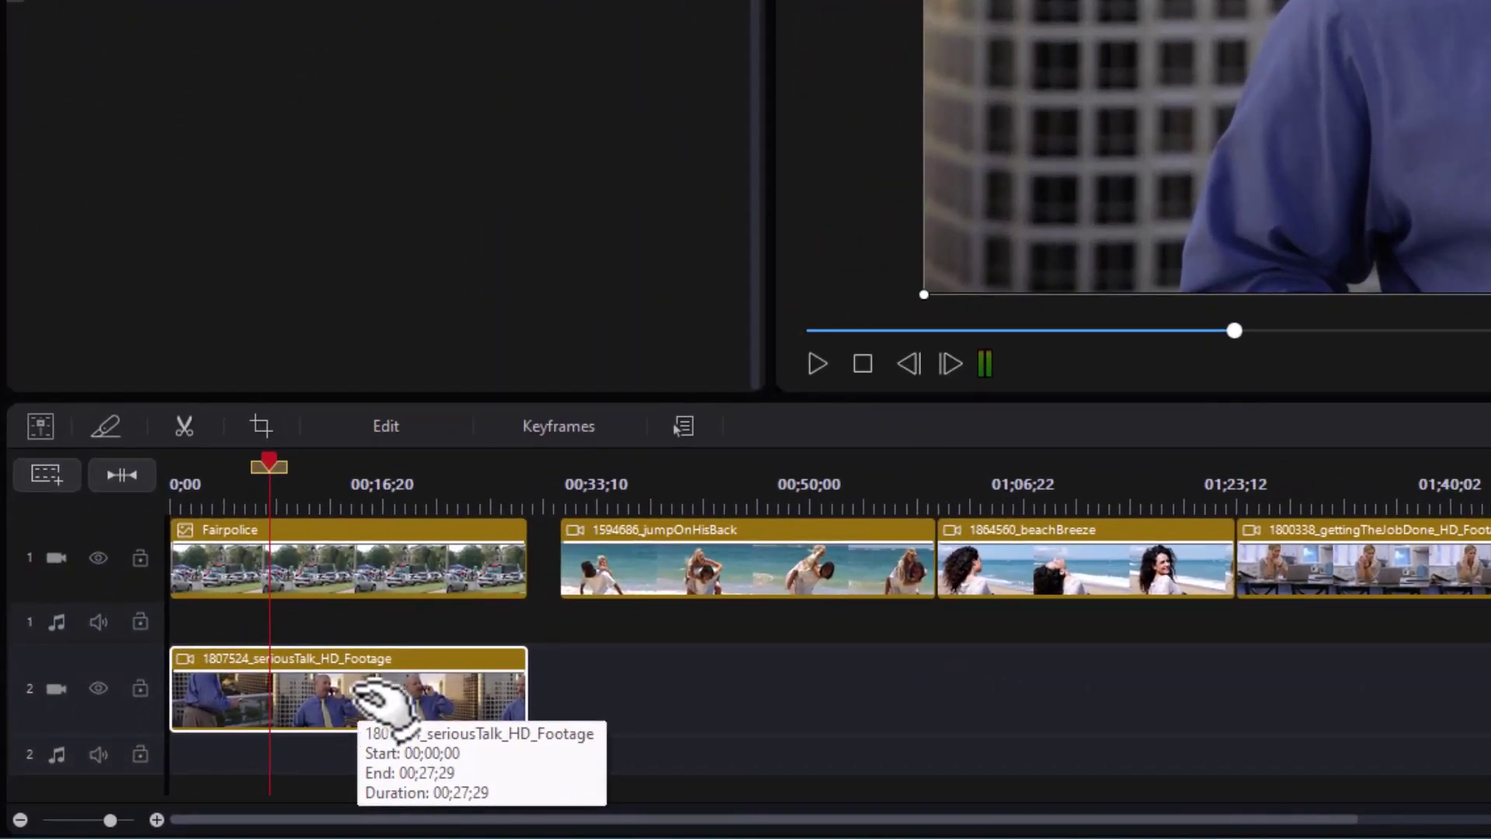
left_click(392, 429)
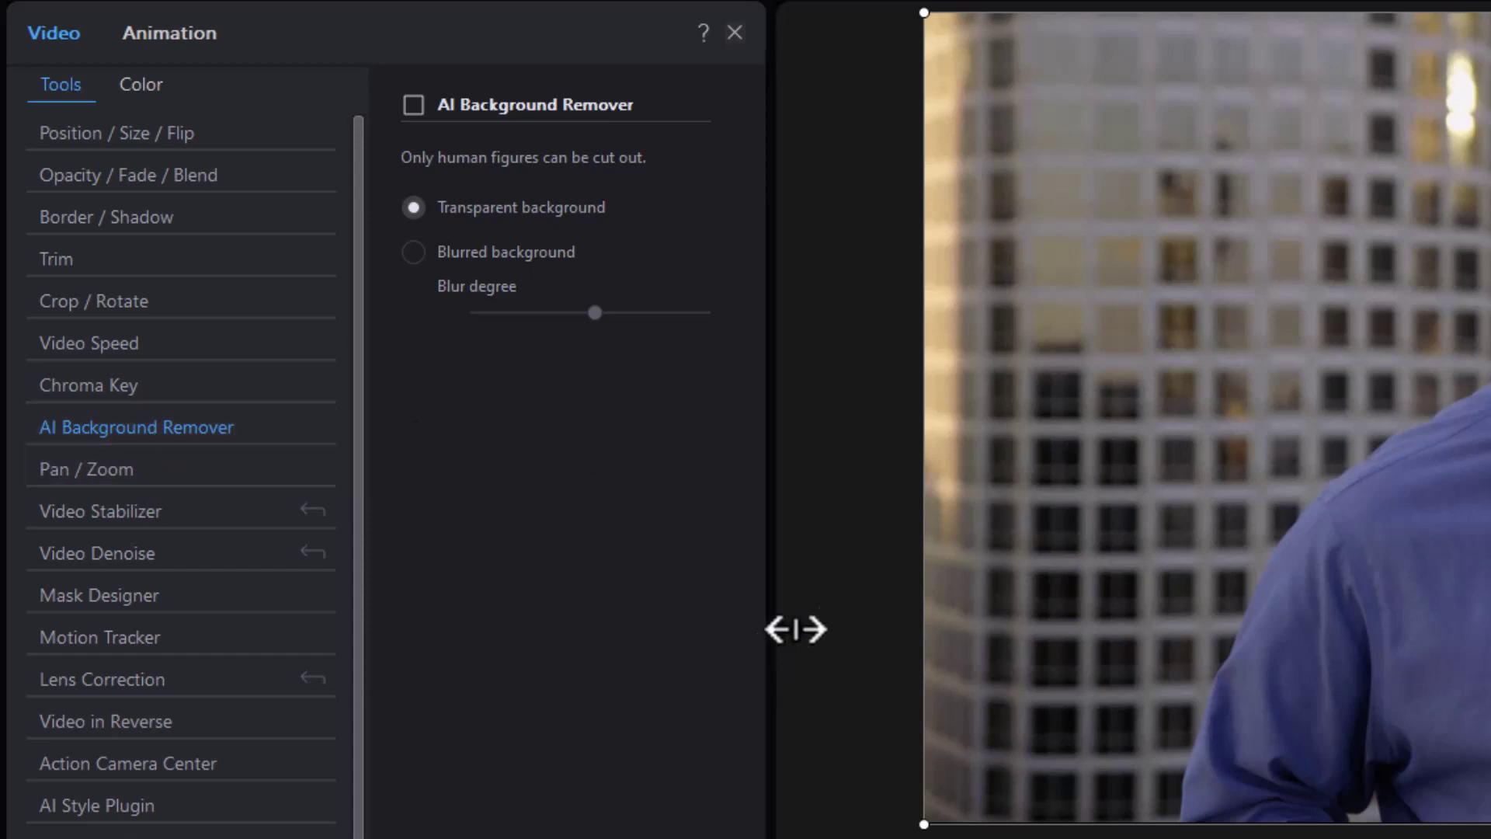
left_click_drag(796, 629, 873, 622)
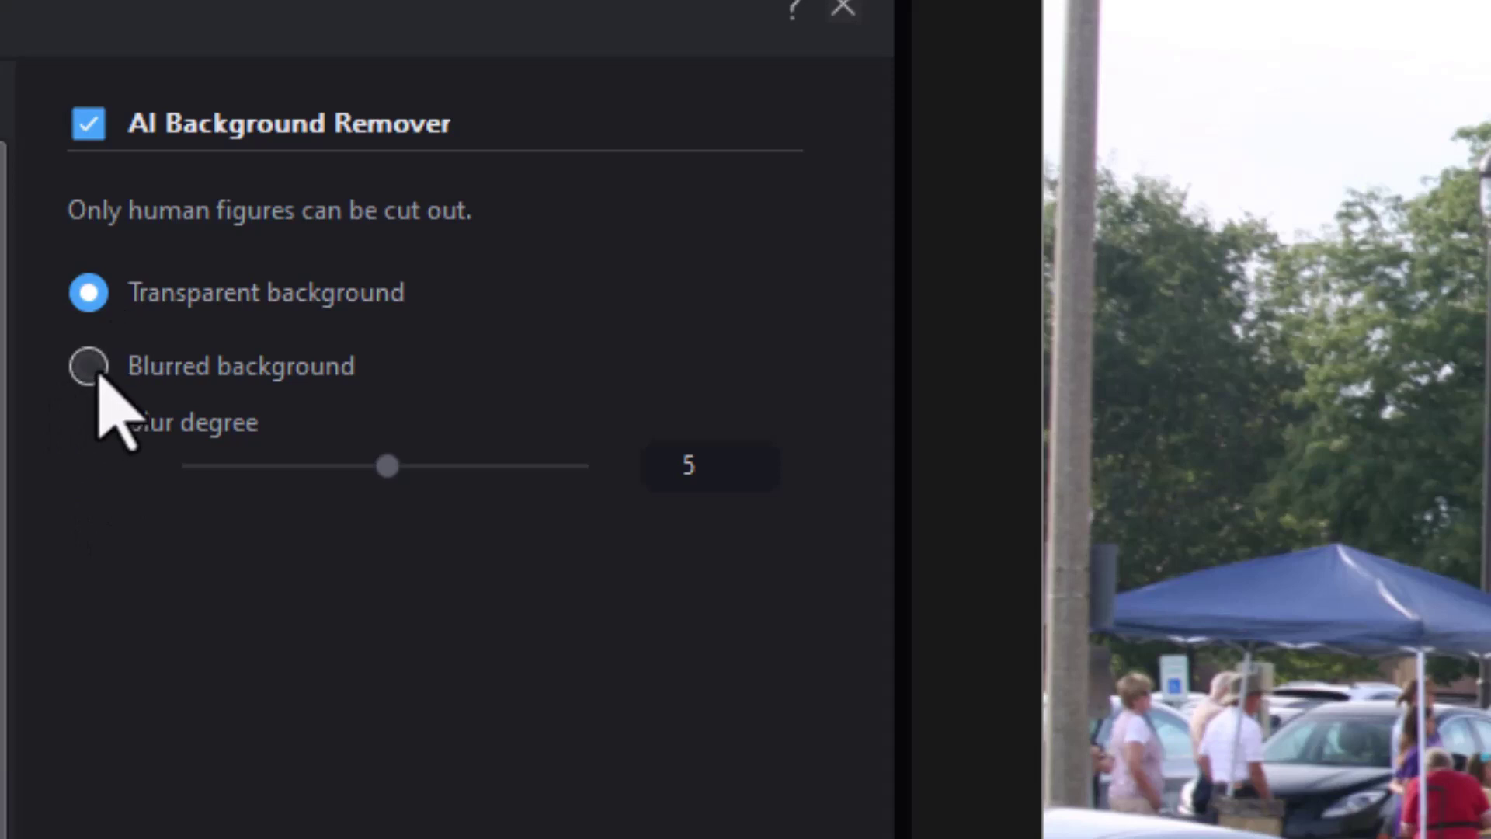
Switch the seriousTalk clip's AI Background Remover to Blurred background at degree 5
left_click(88, 366)
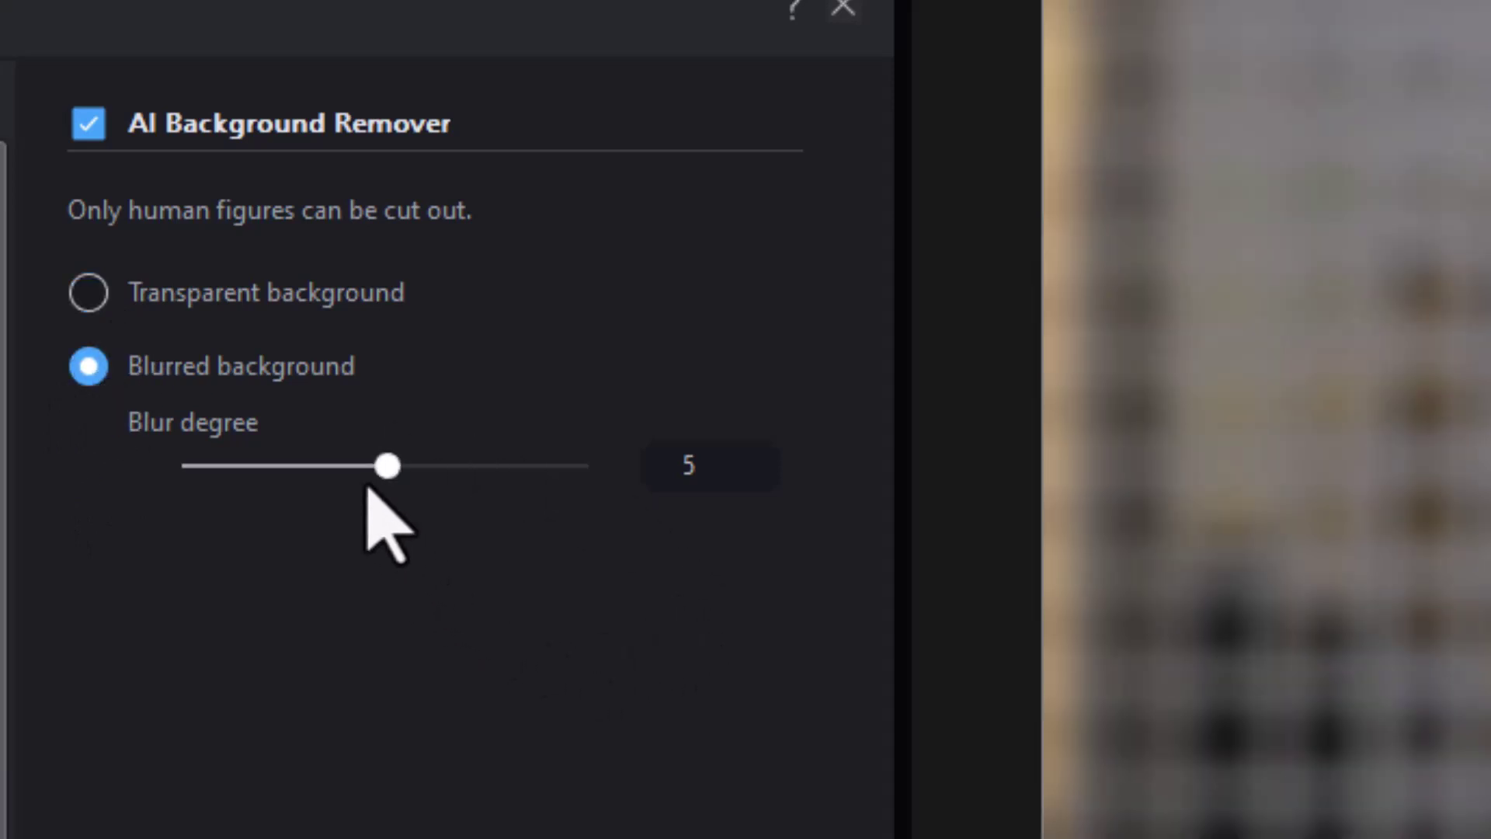
Raise the Blur degree slider for the seriousTalk clip to 9
left_click_drag(397, 469, 424, 466)
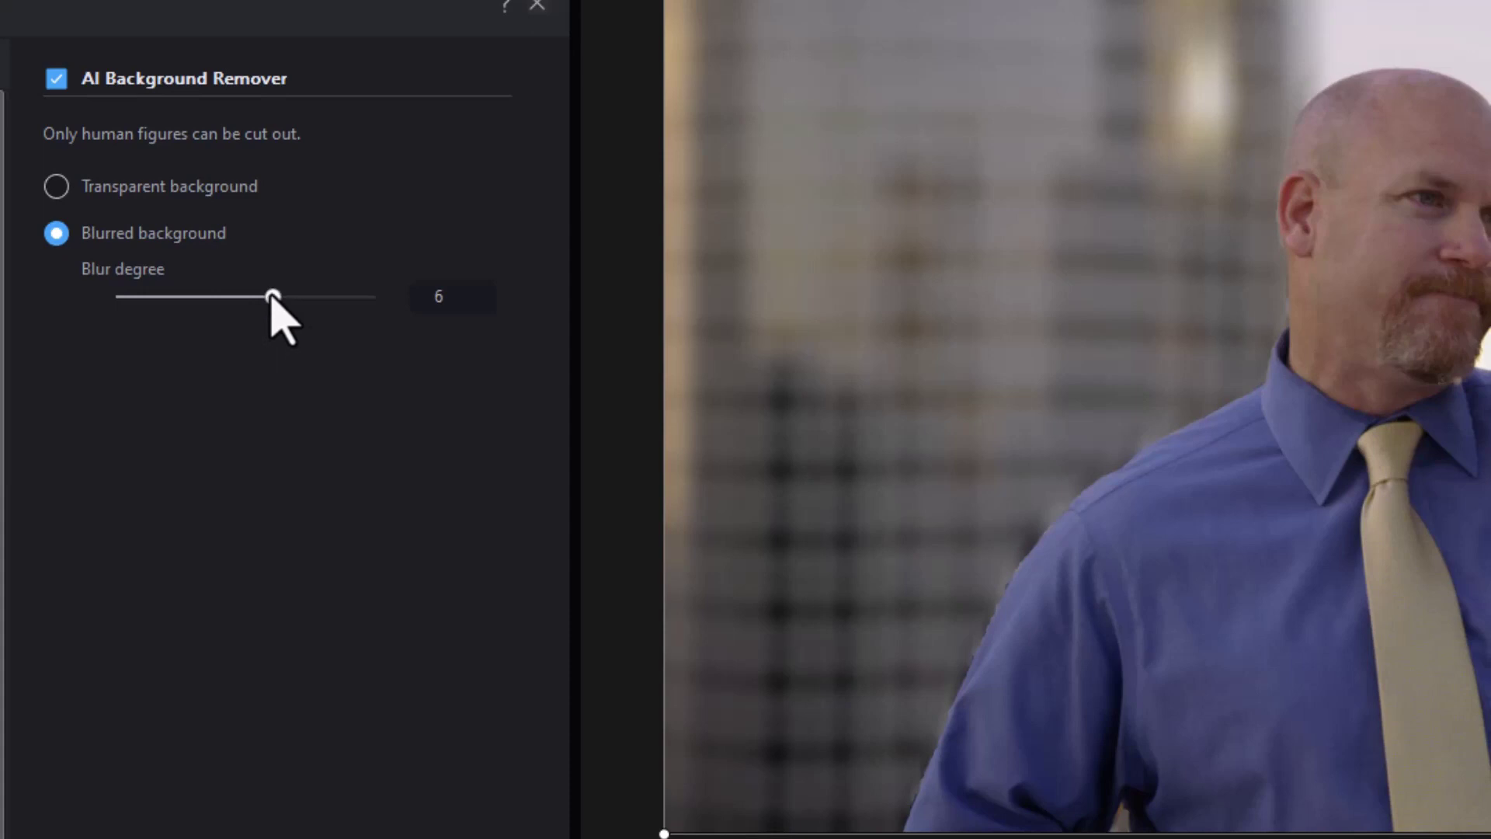
left_click_drag(271, 298, 354, 301)
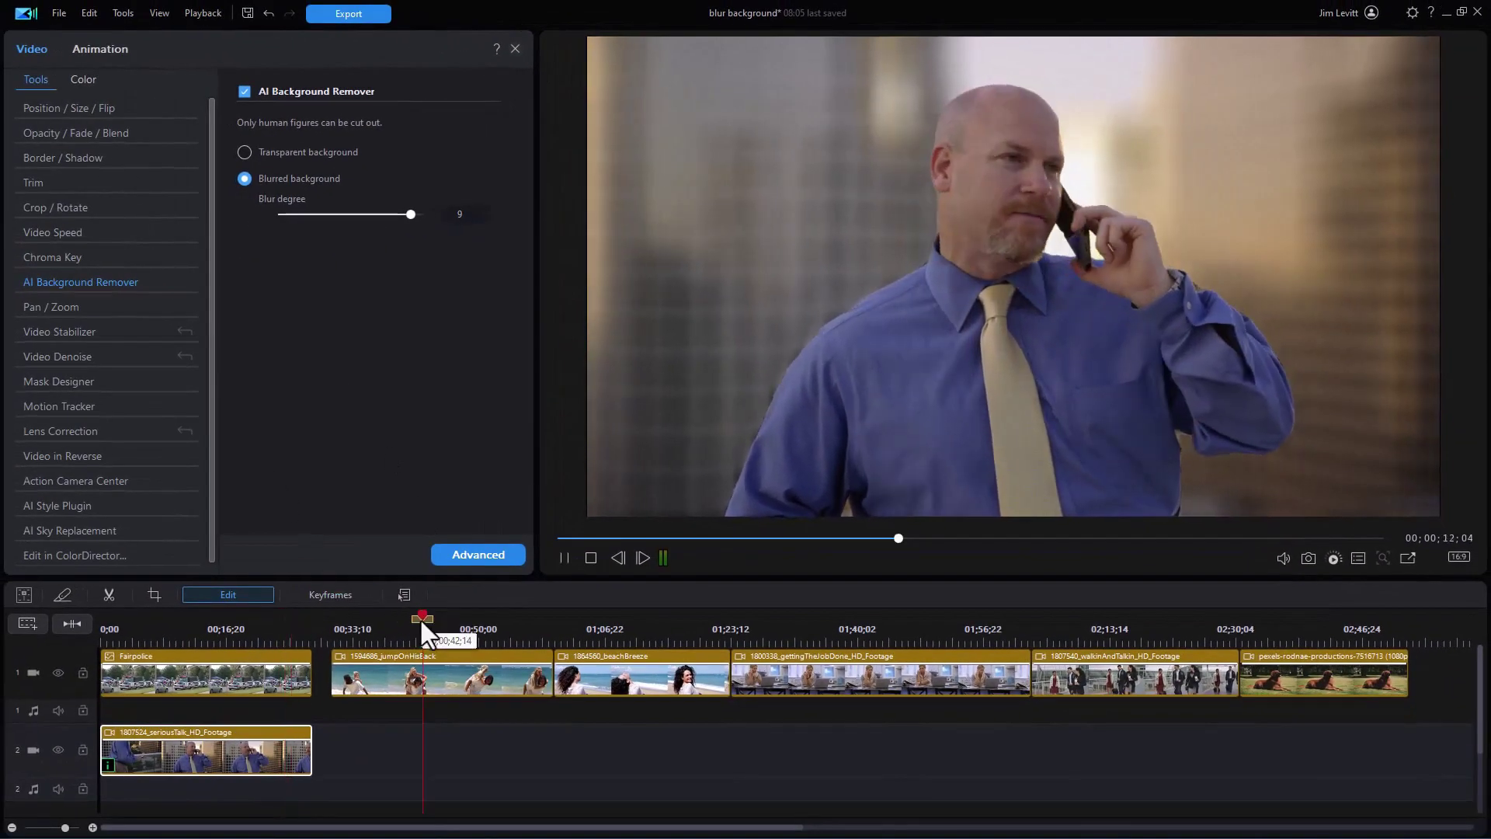
Cut the couple out of the jumpOnHisBack clip with Transparent background and preview the result
left_click(425, 670)
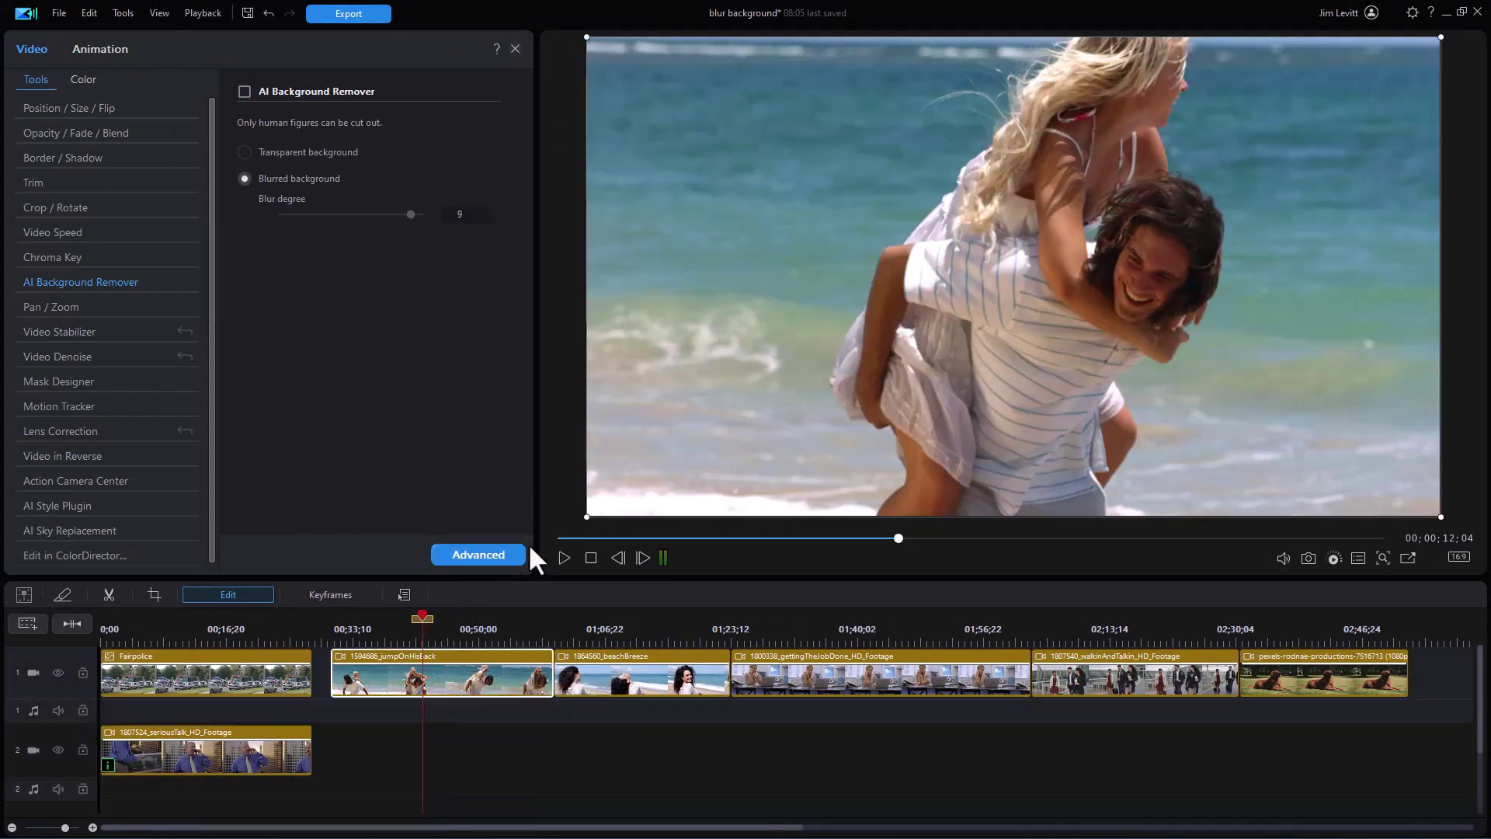
left_click(564, 559)
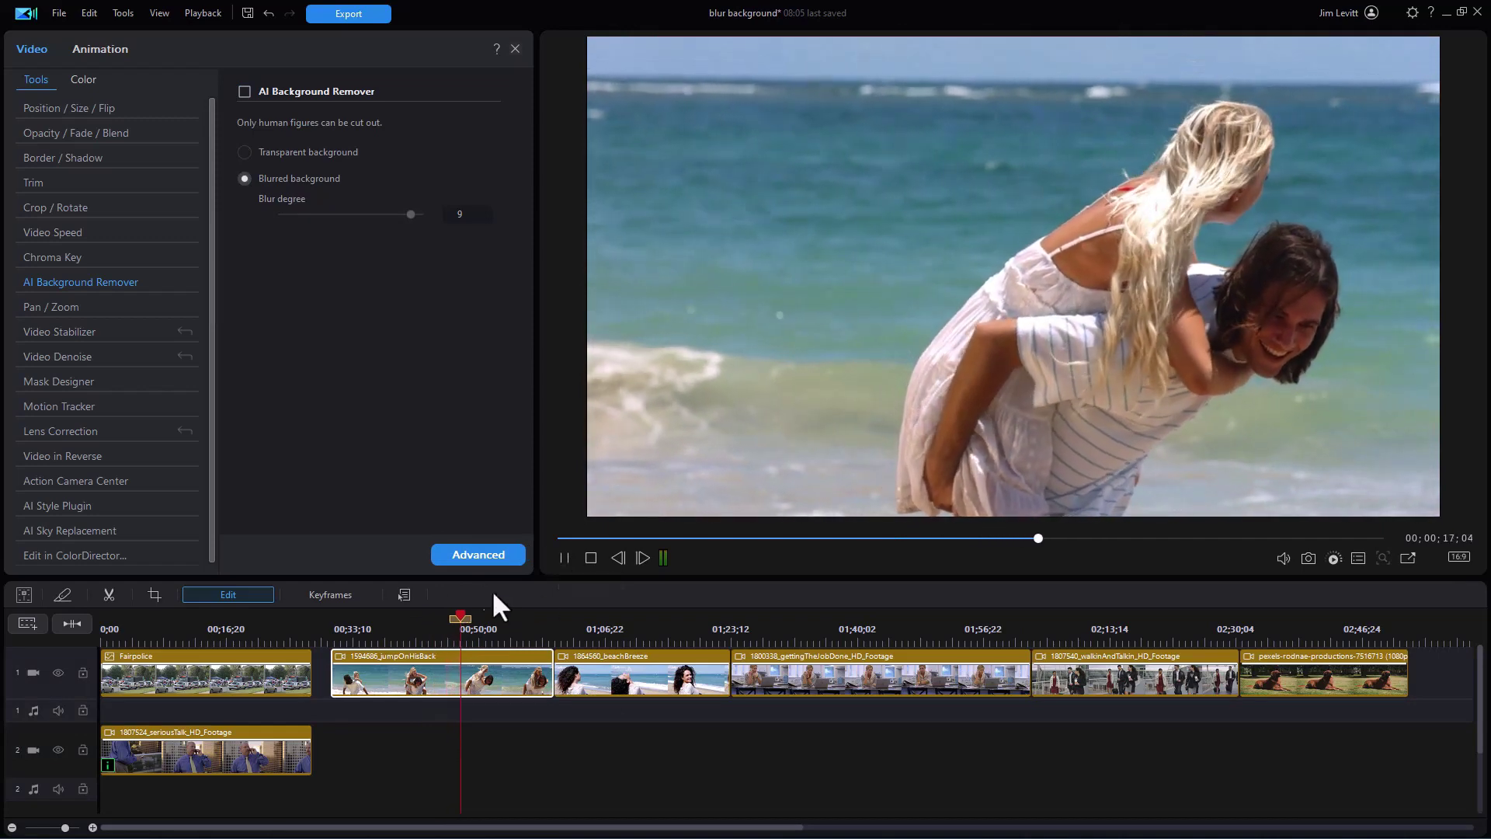
left_click(590, 558)
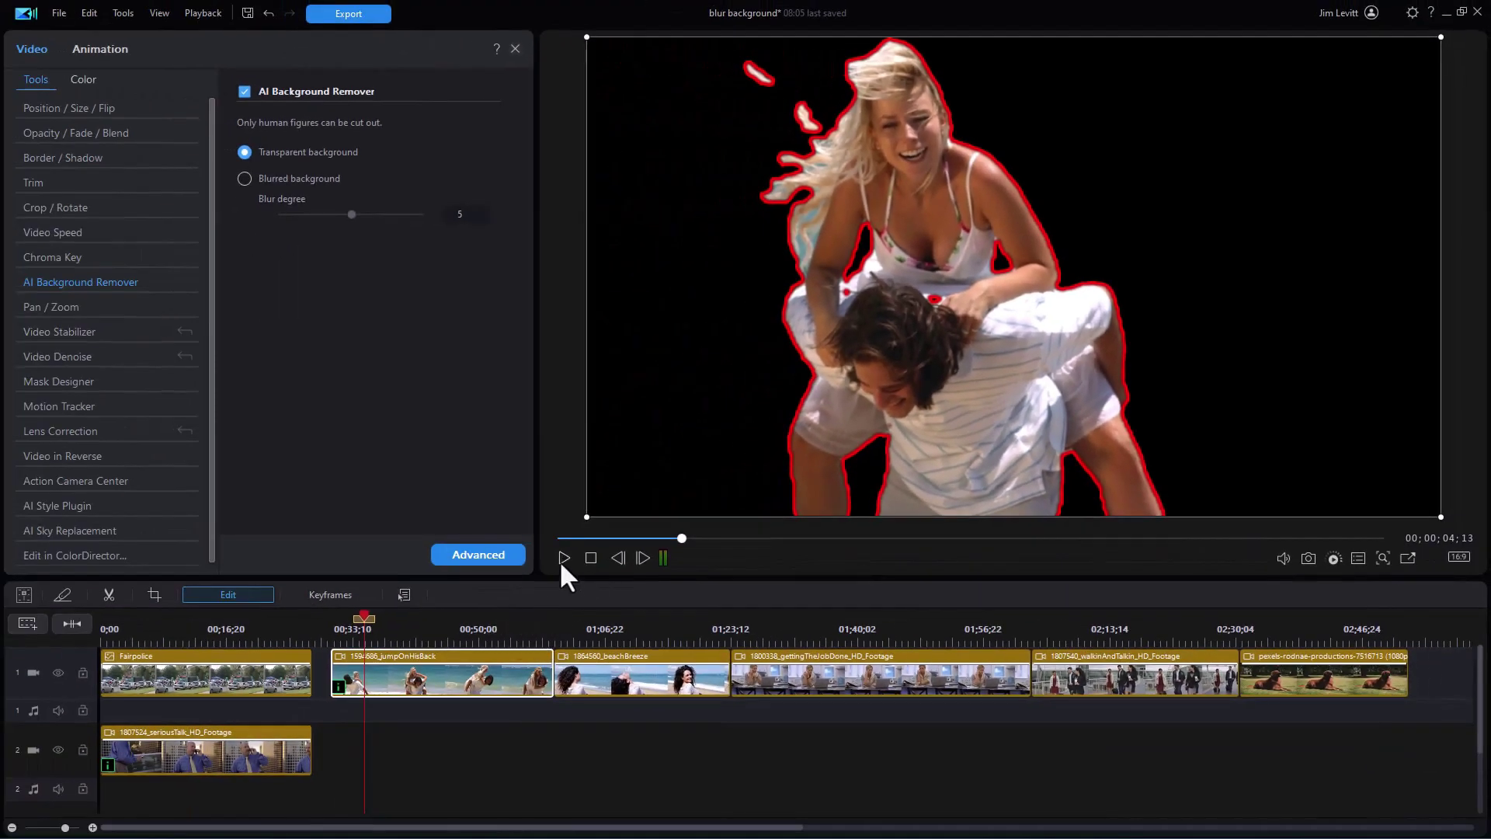
left_click(562, 552)
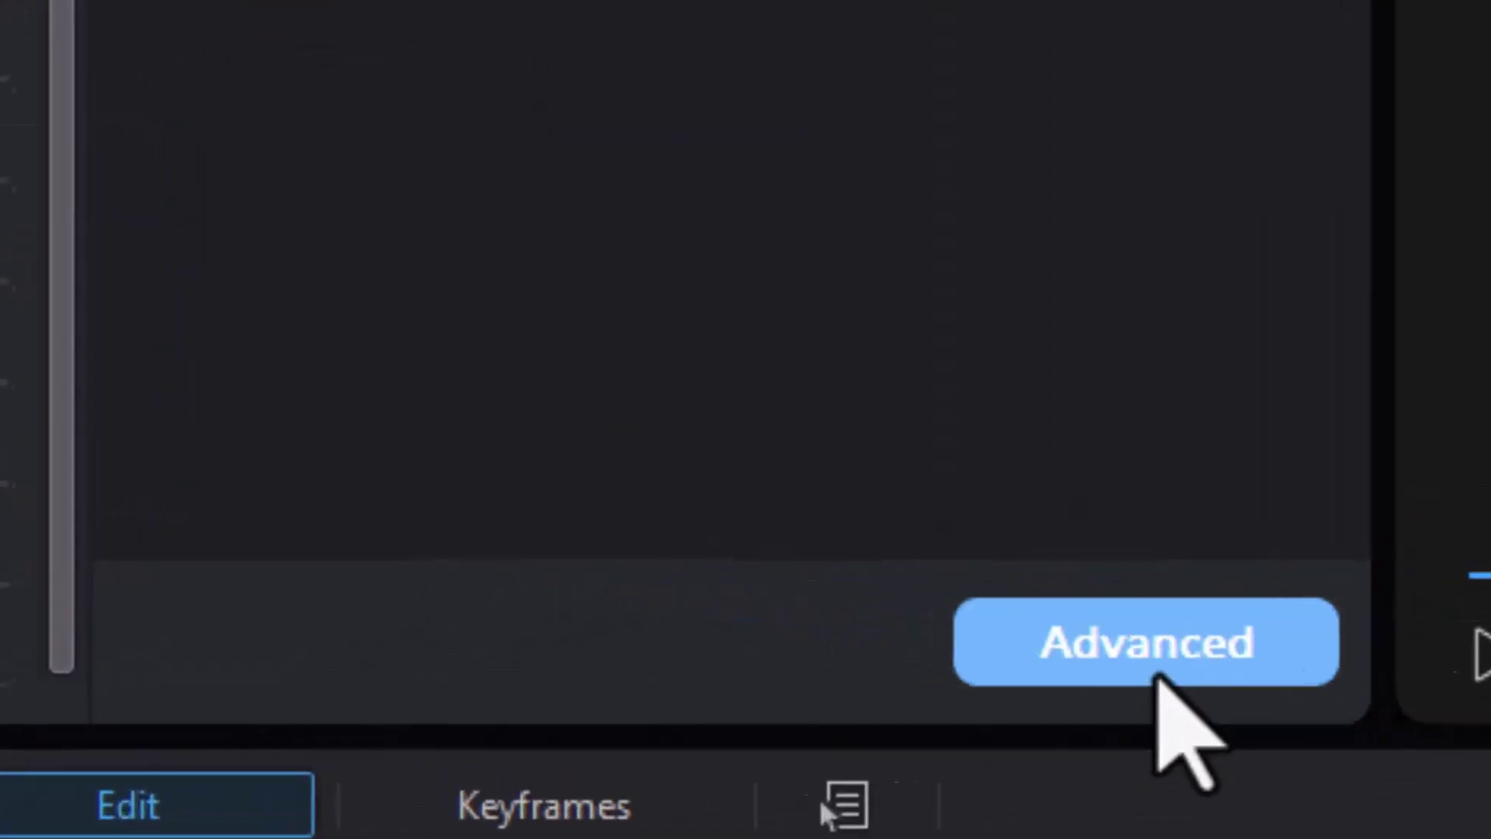
left_click(1185, 649)
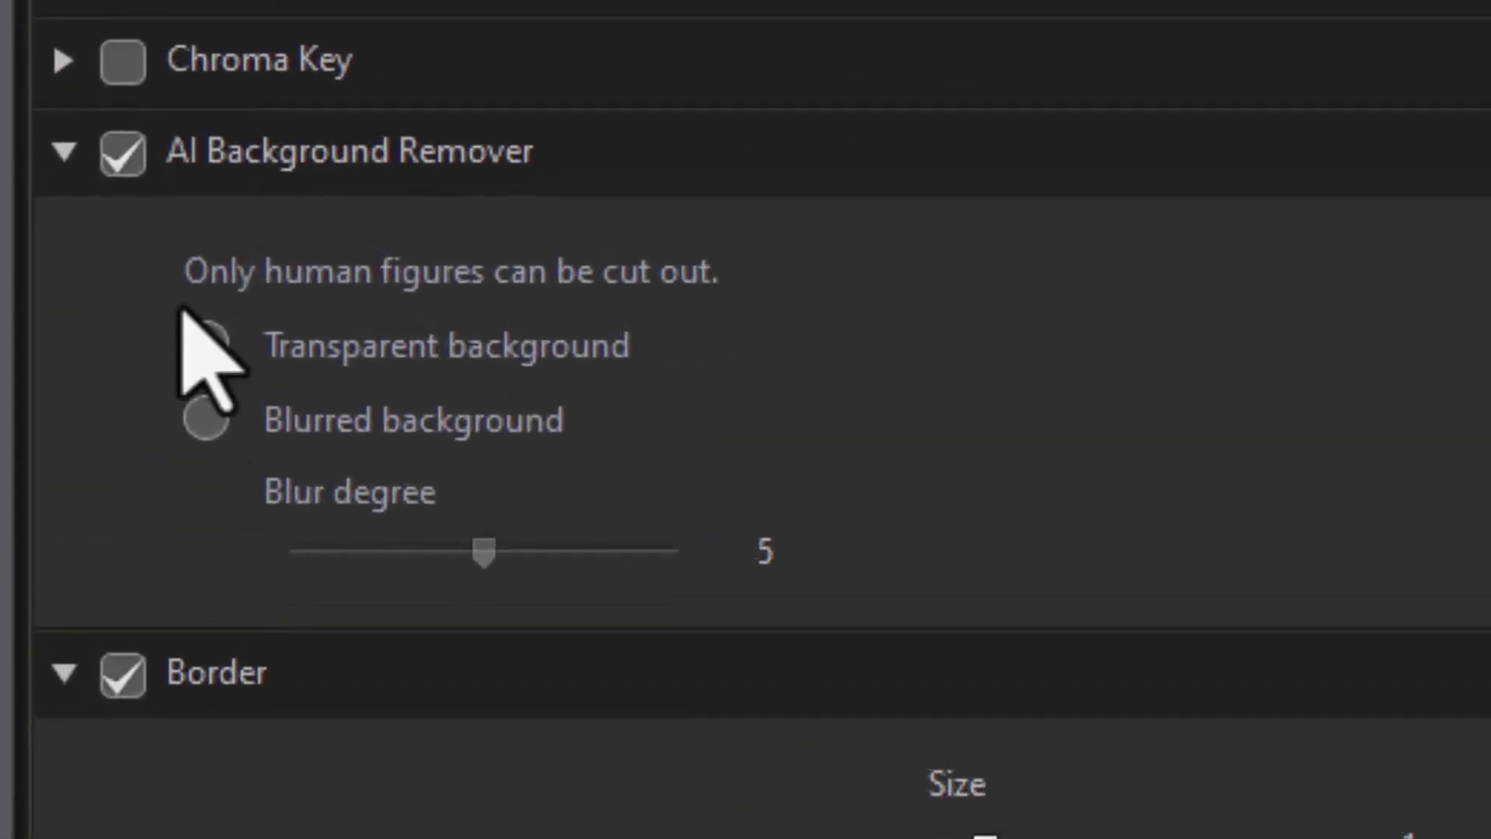
Keep Transparent background, switch off the Border, and apply the Advanced Editing changes
left_click(185, 318)
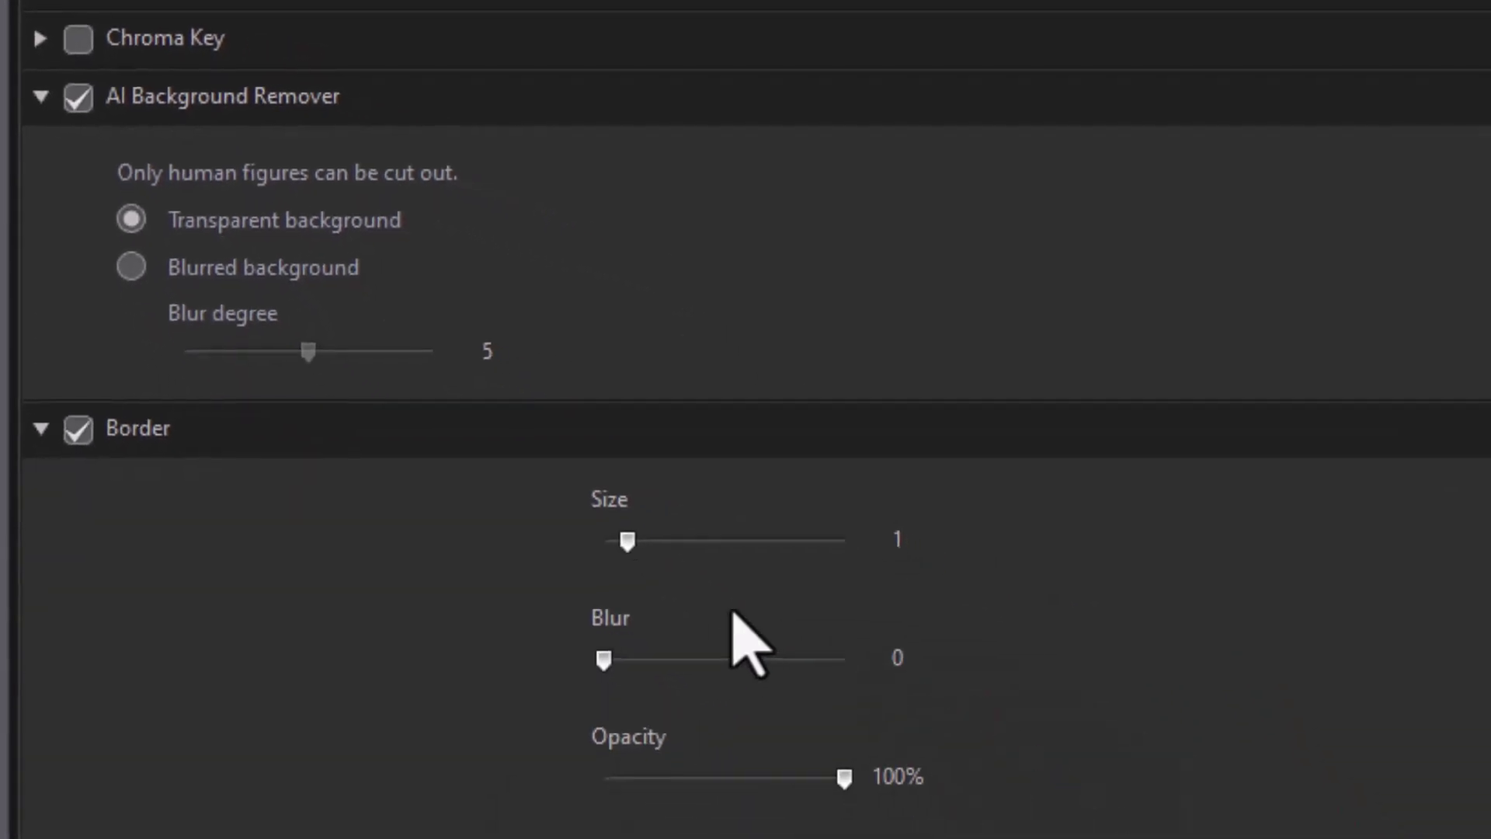
left_click(76, 429)
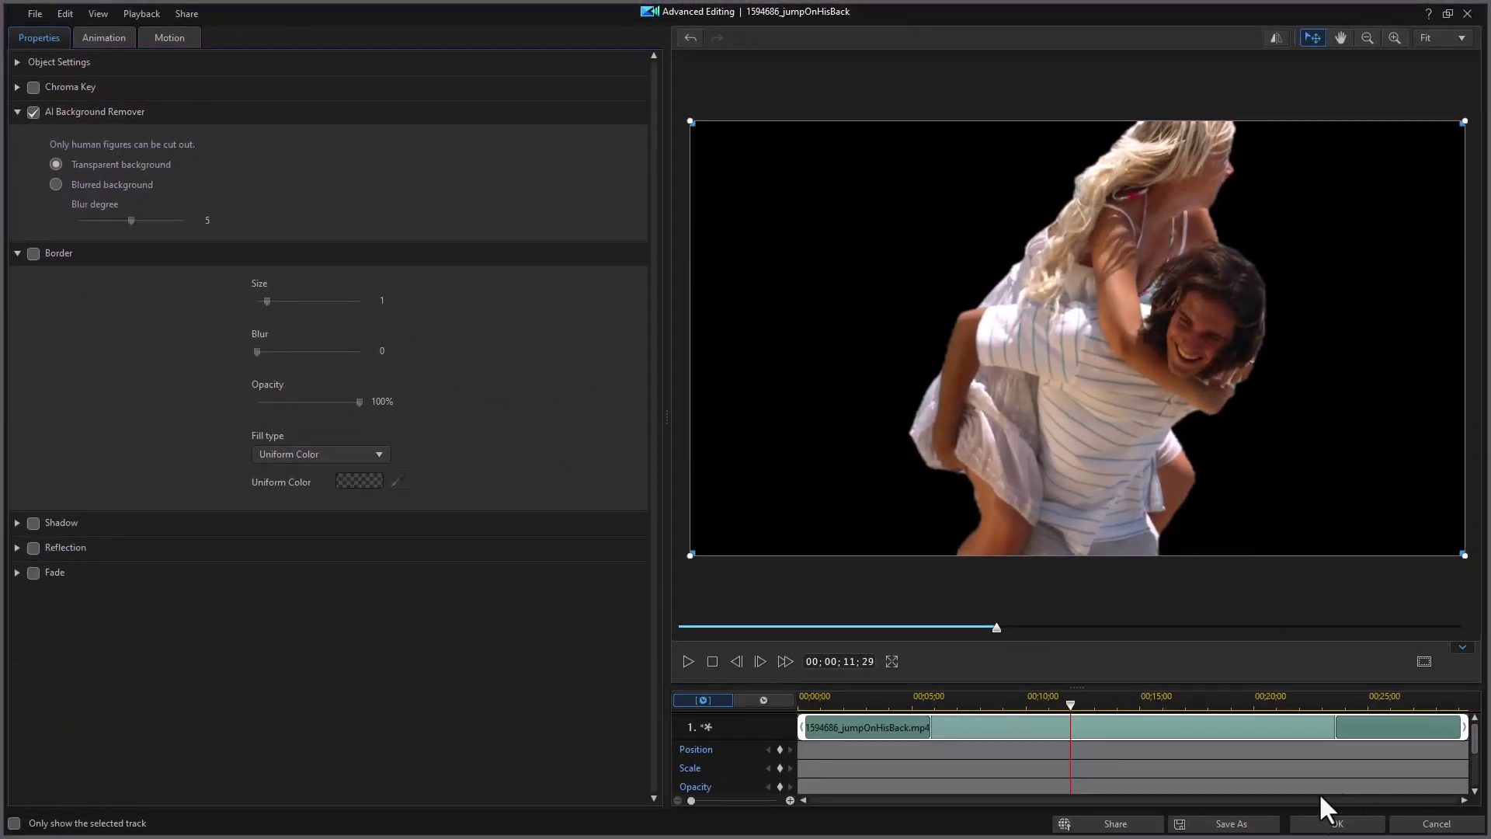
left_click(1330, 827)
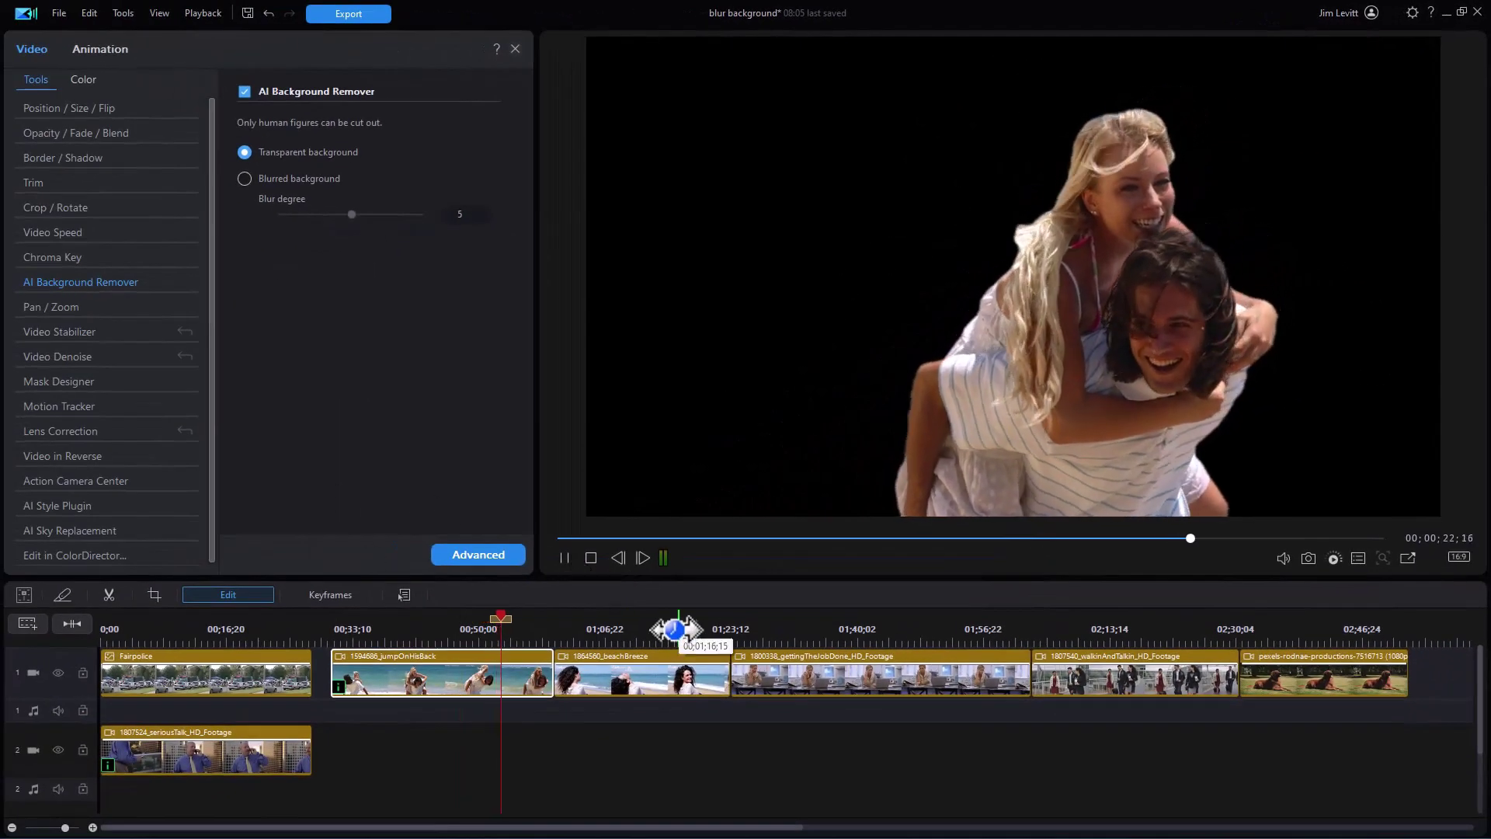
left_click(623, 619)
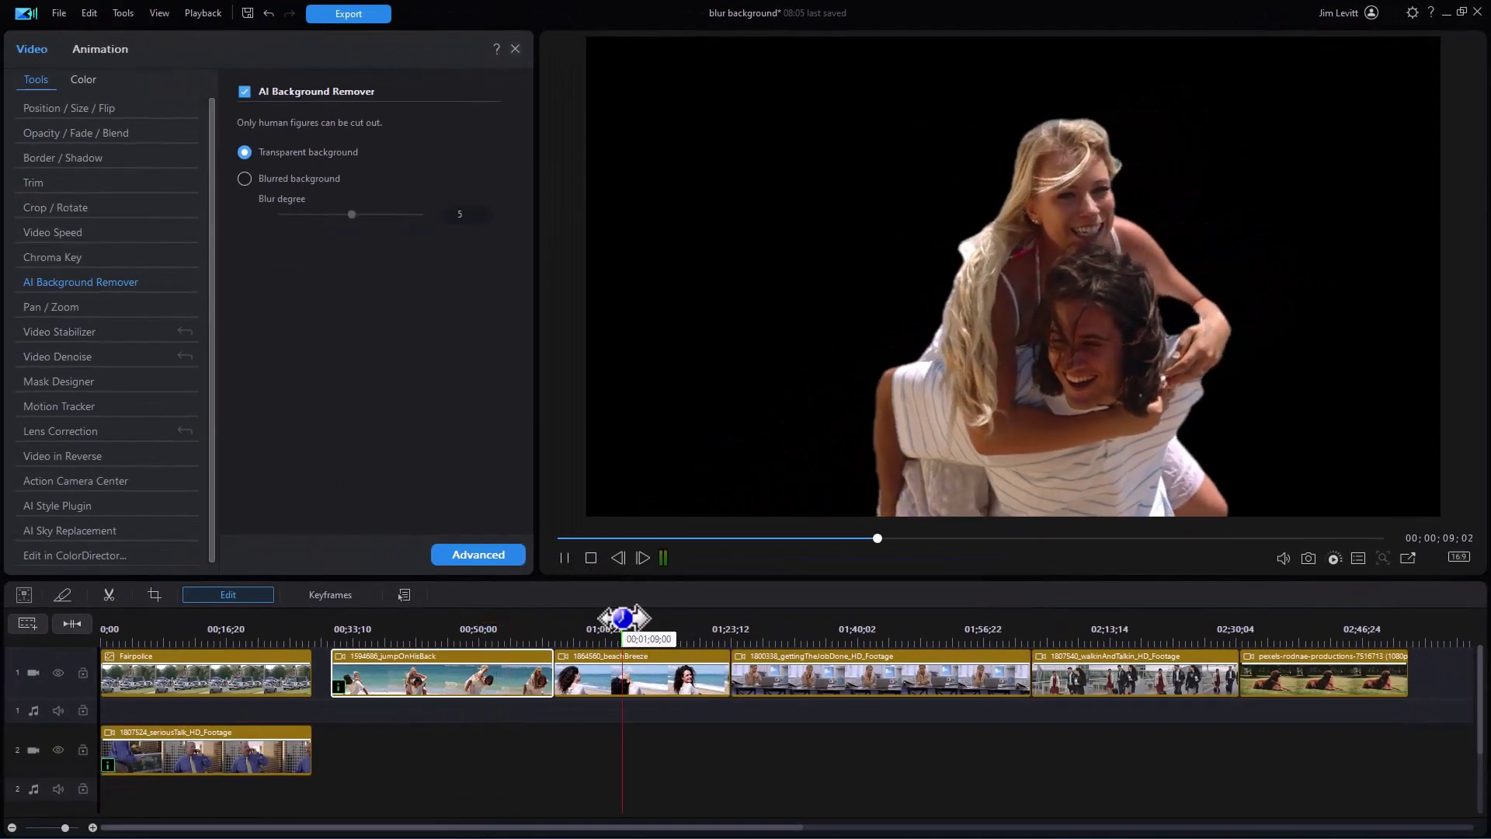
Enable AI Background Remover with Transparent background on the beachBreeze clip and preview the woman
left_click(625, 619)
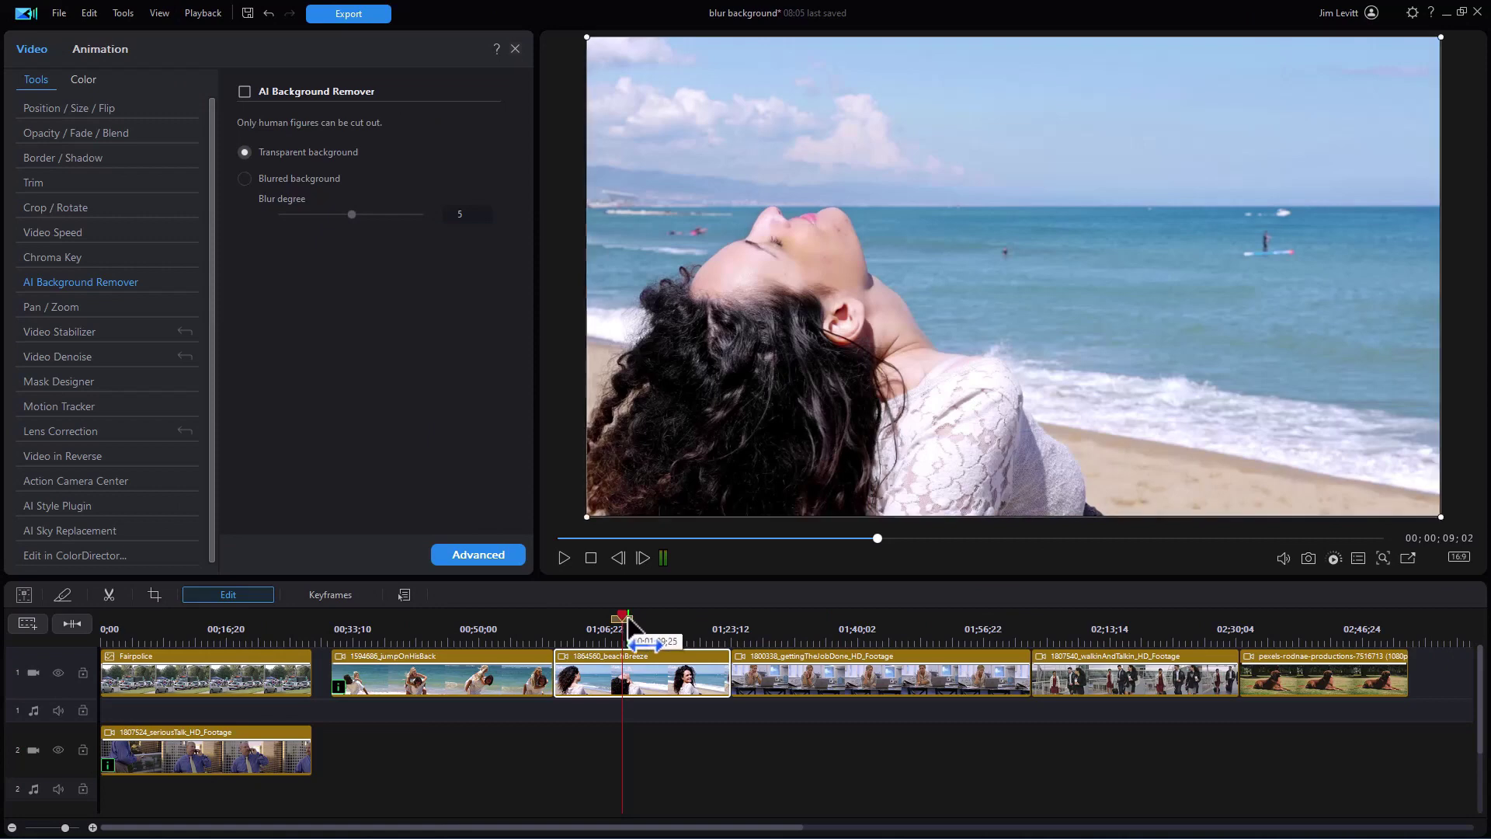
left_click_drag(624, 619, 584, 625)
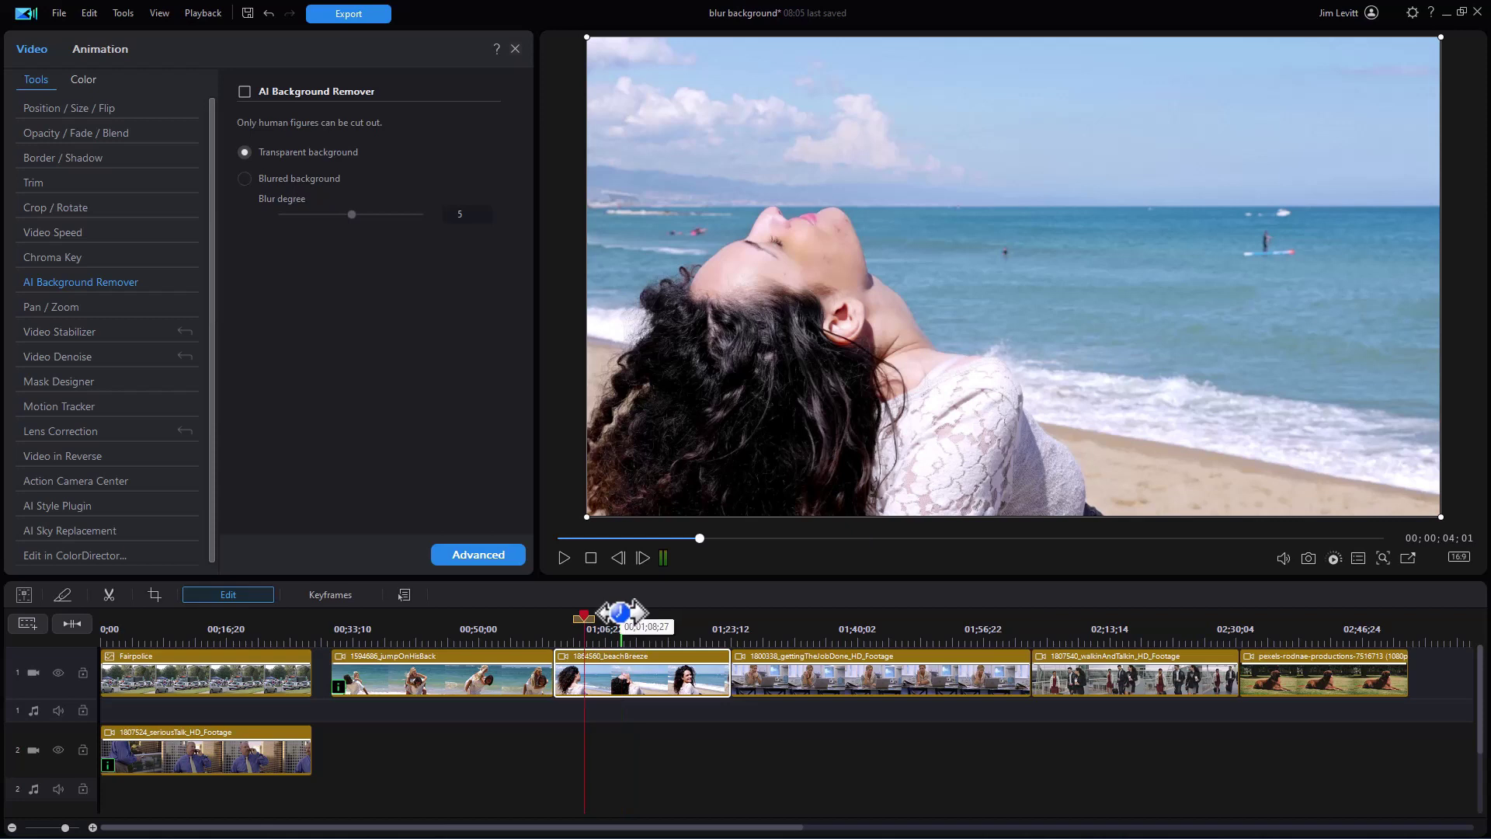
left_click(245, 92)
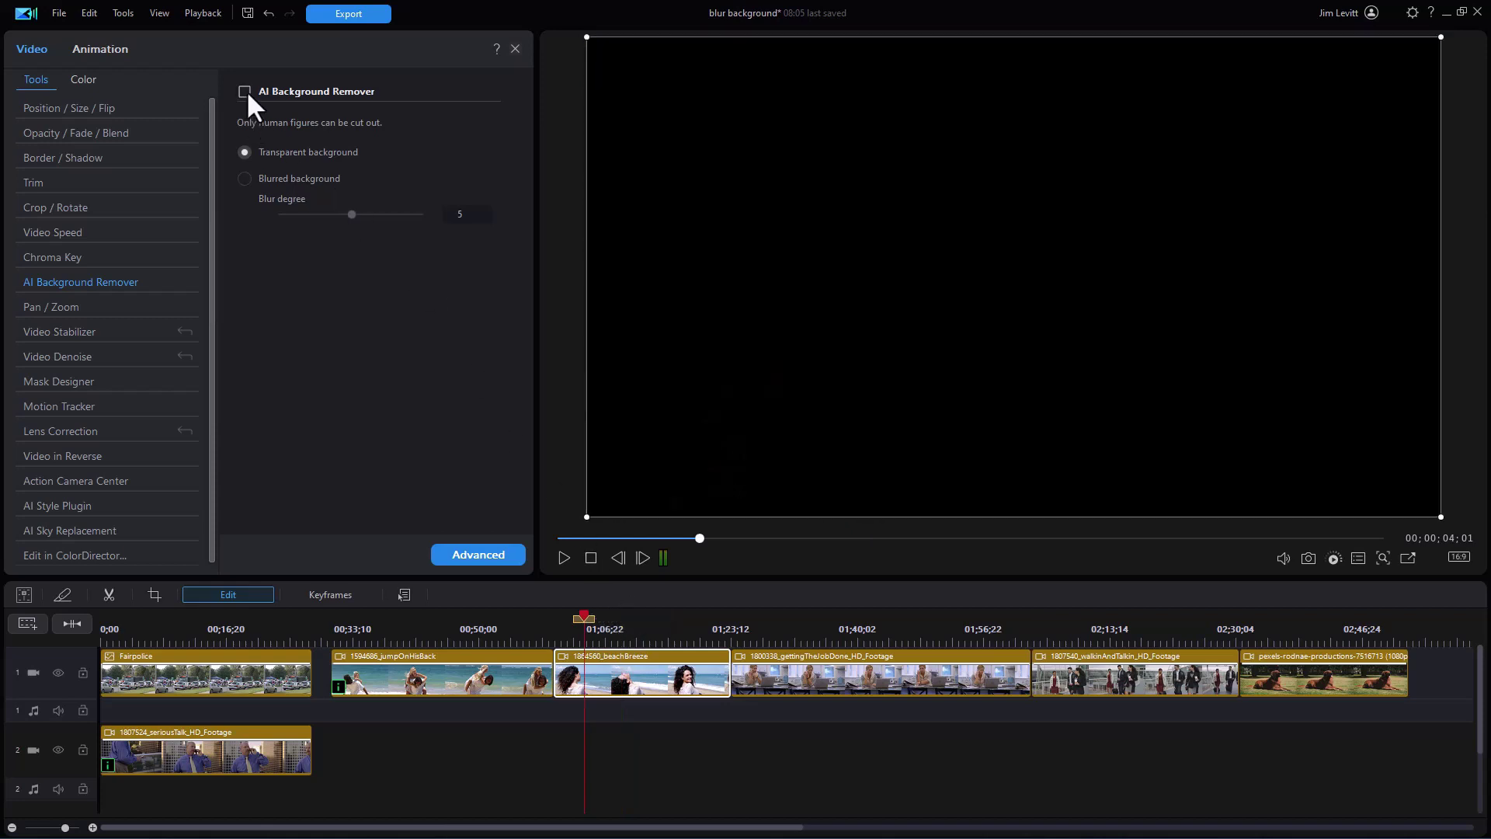
left_click(562, 556)
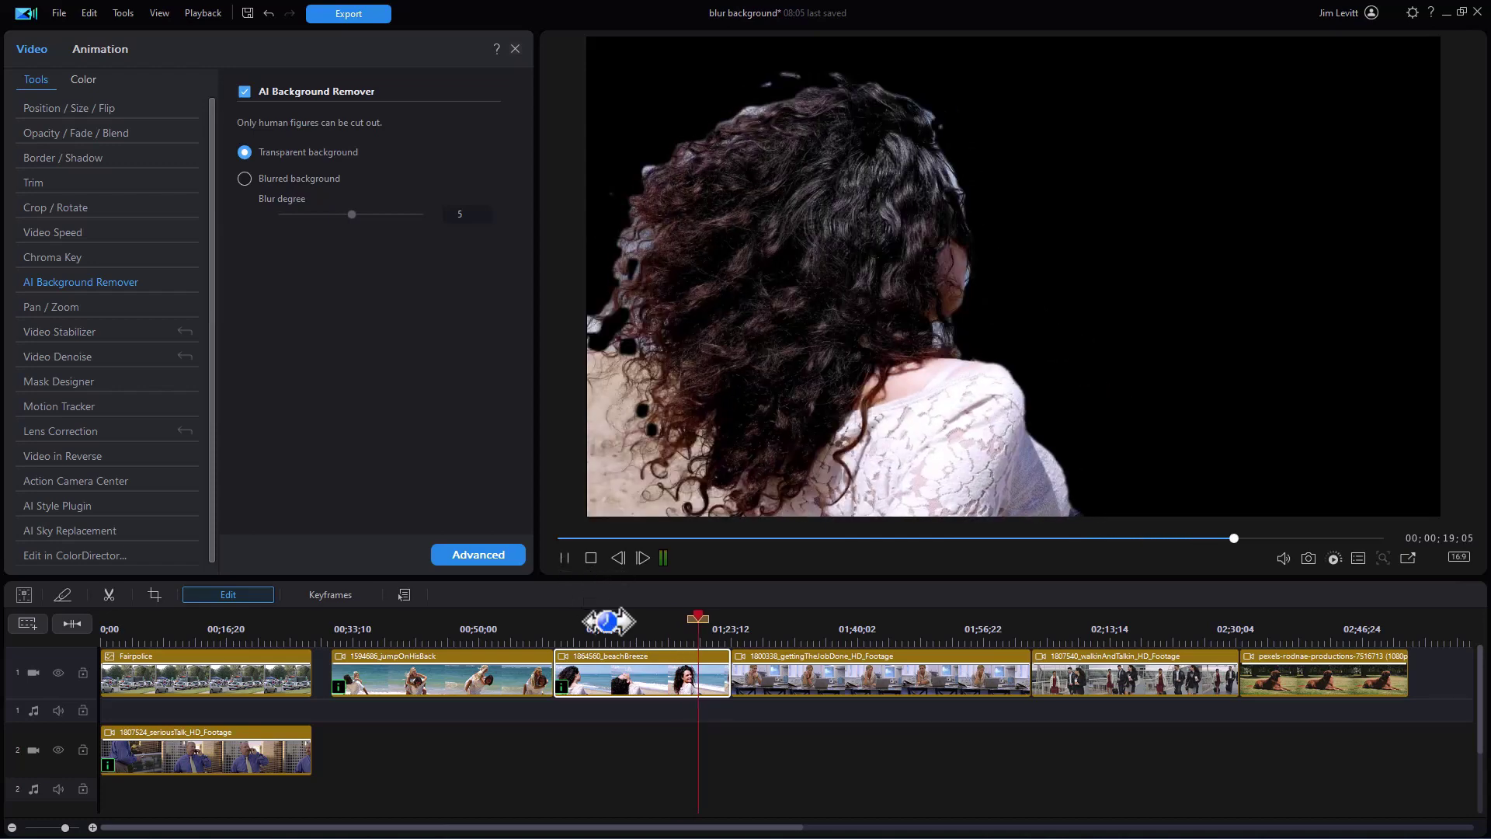
Enable Transparent background removal on the gettingTheJobDone clip and preview the cut-out woman
left_click(782, 627)
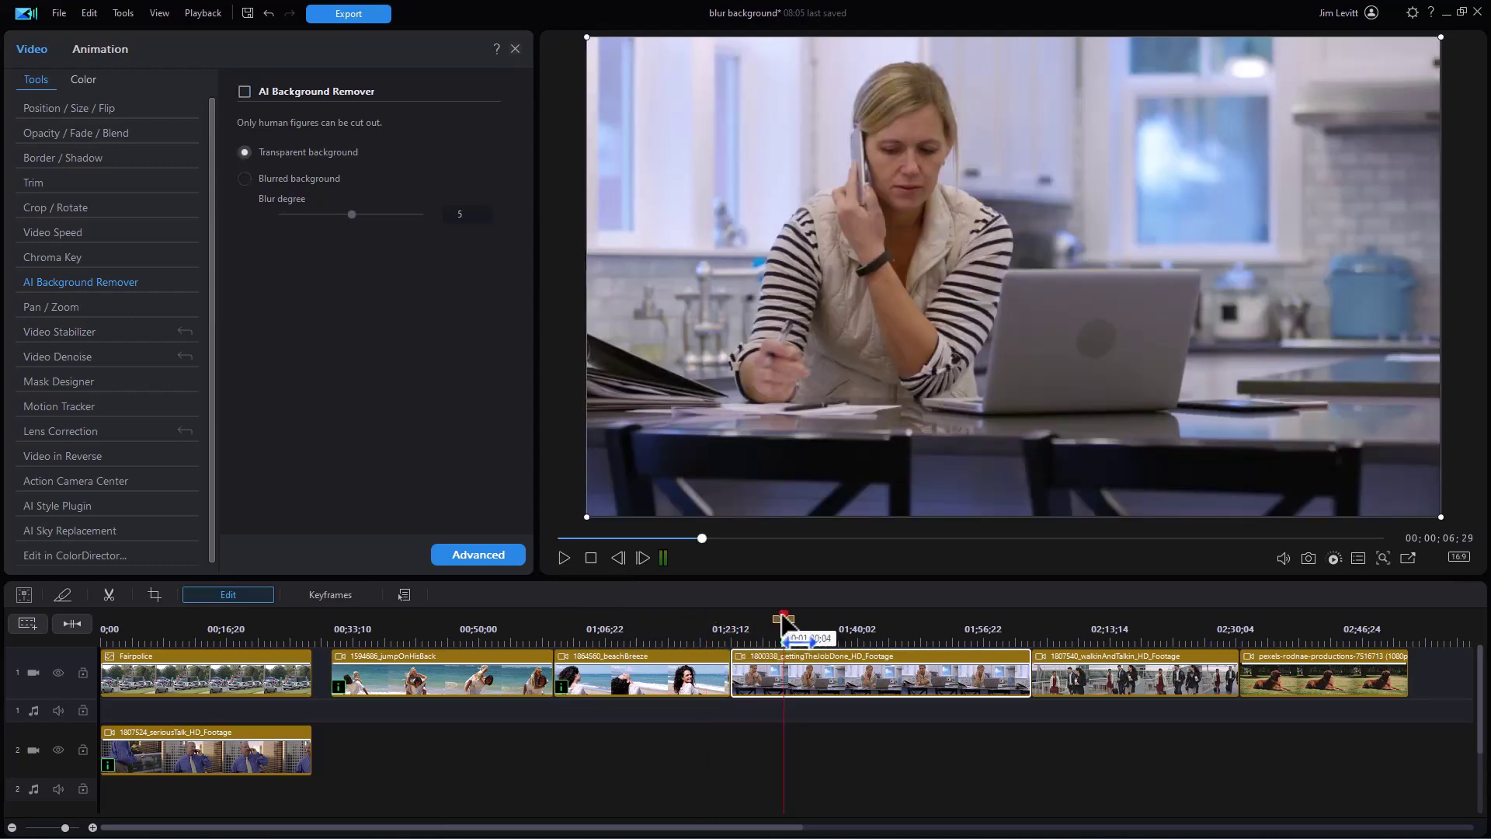
left_click_drag(767, 619, 762, 619)
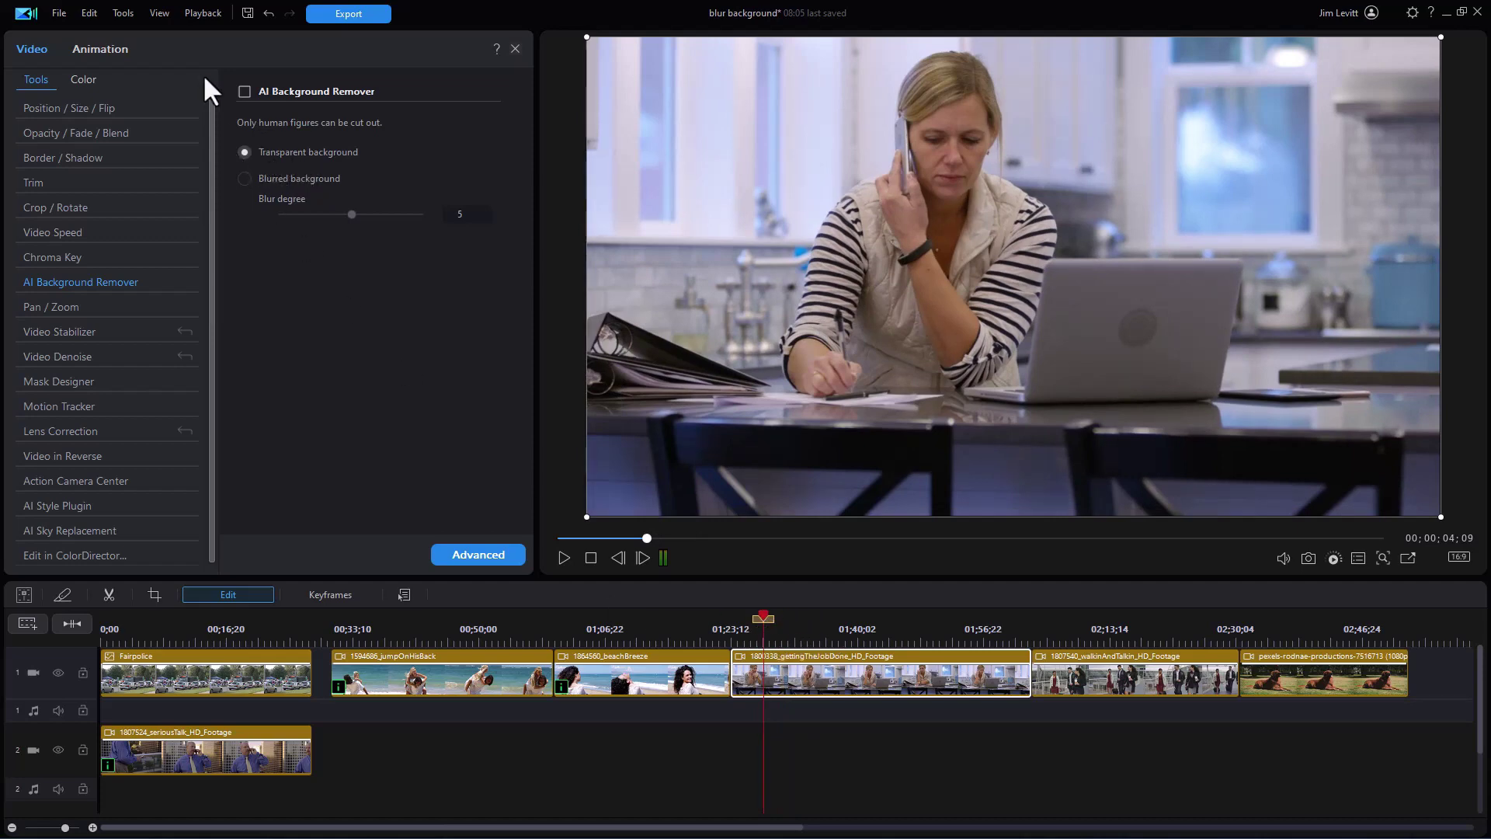
left_click(240, 92)
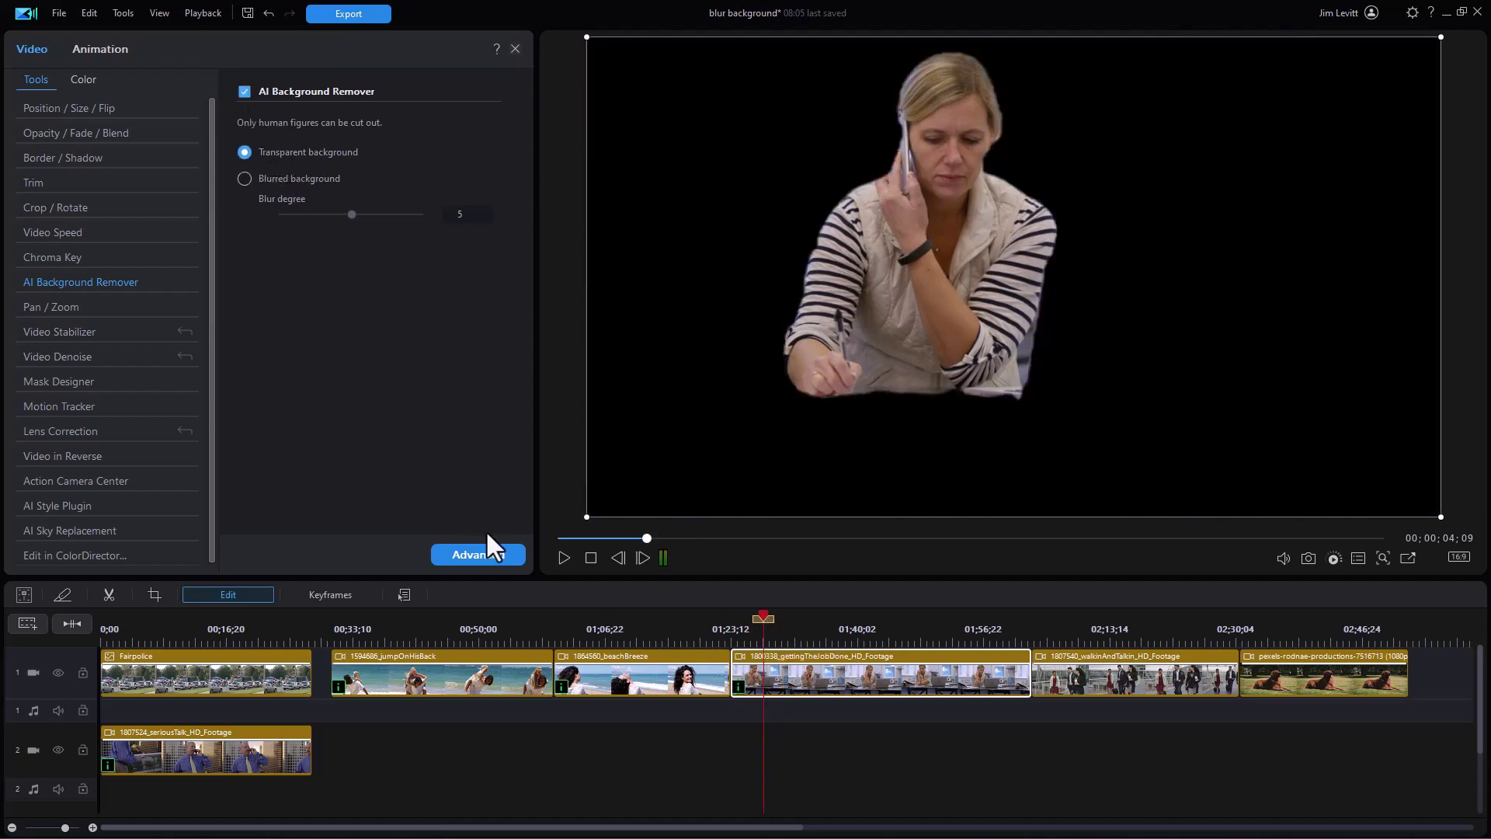
left_click(560, 557)
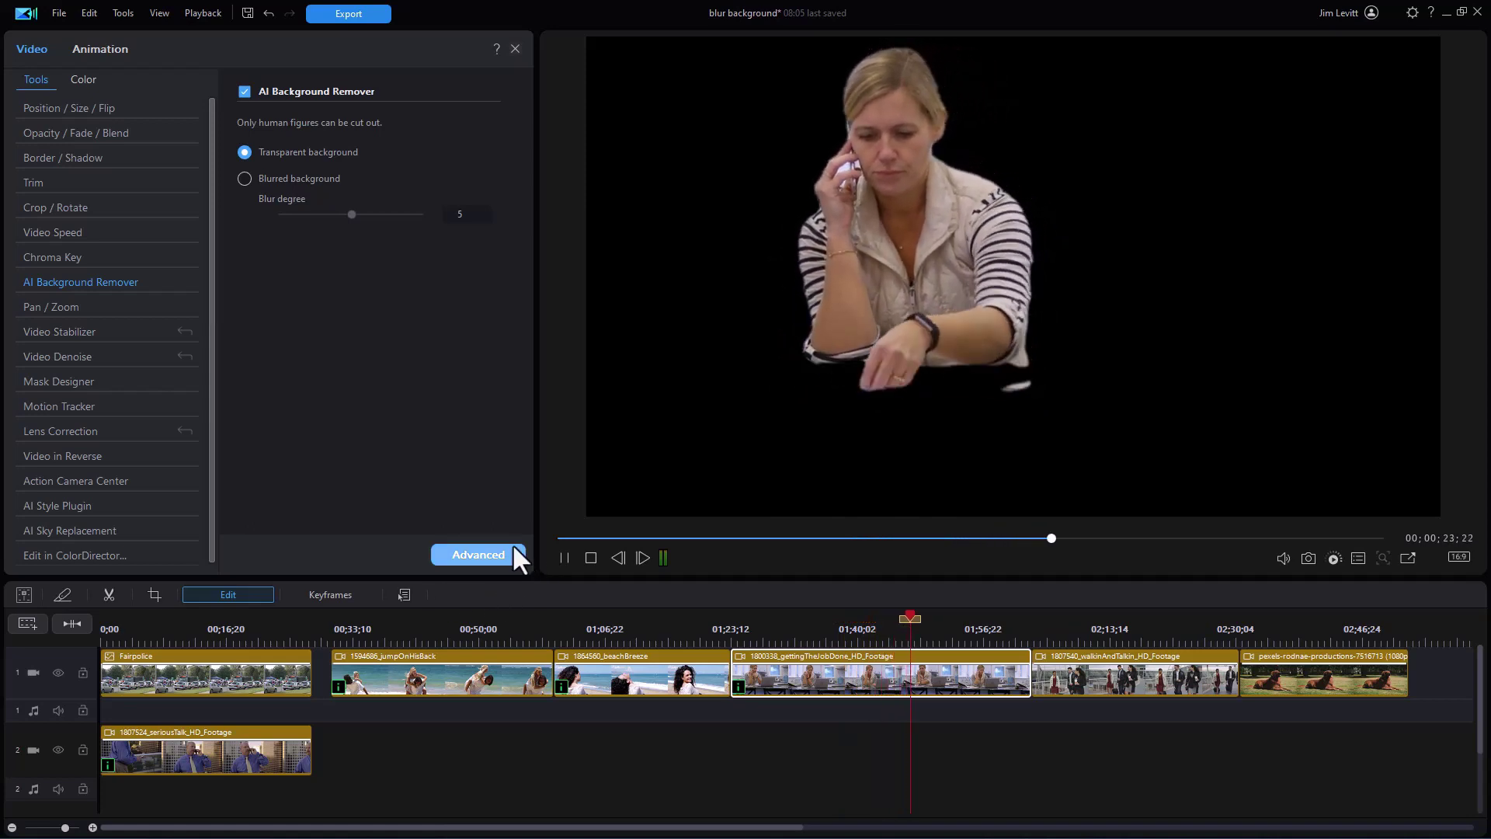
left_click(590, 558)
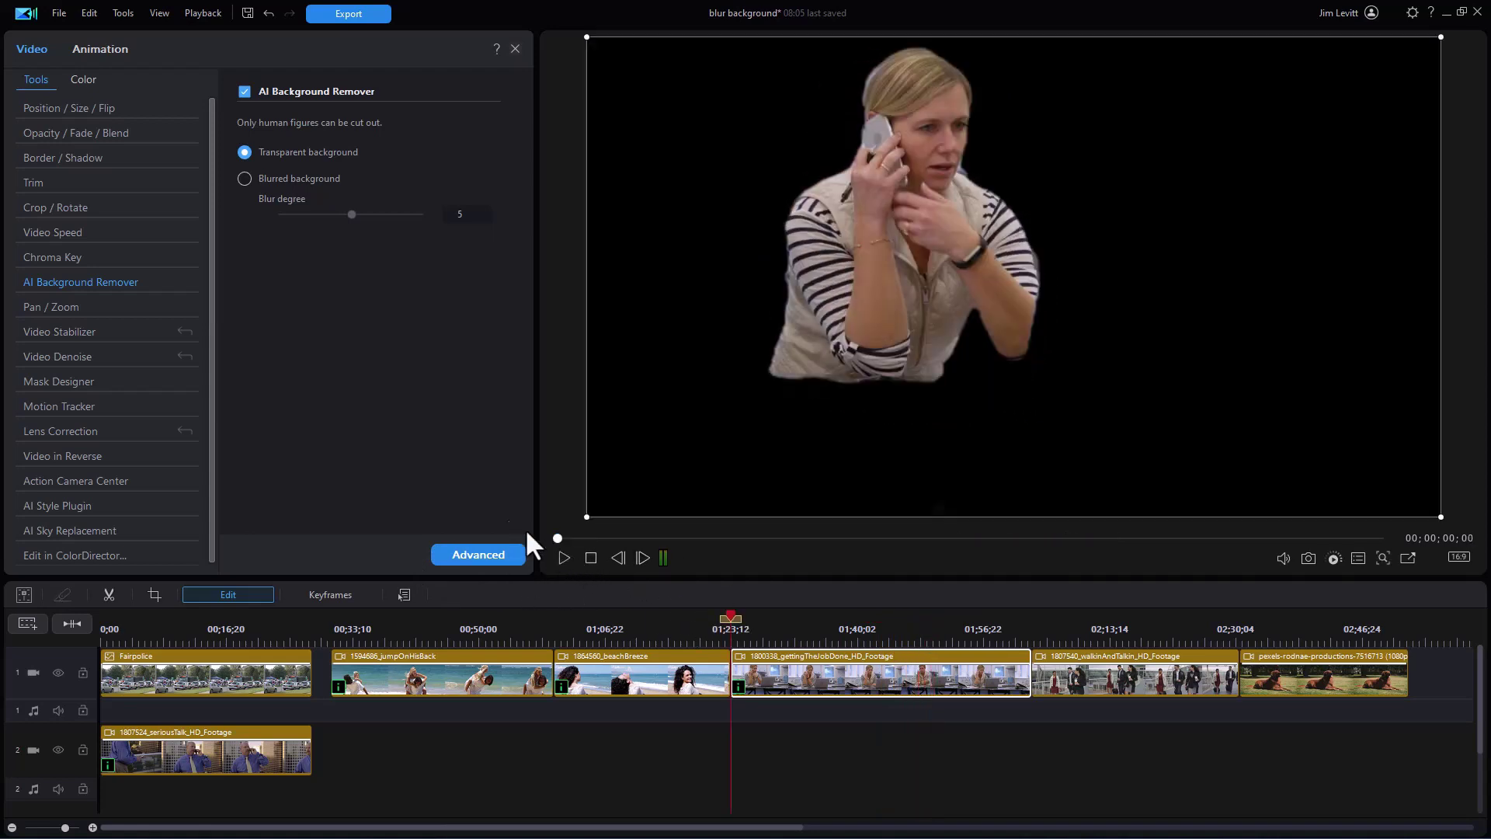
Switch the gettingTheJobDone clip to Blurred background at degree 5 and preview it
left_click(246, 178)
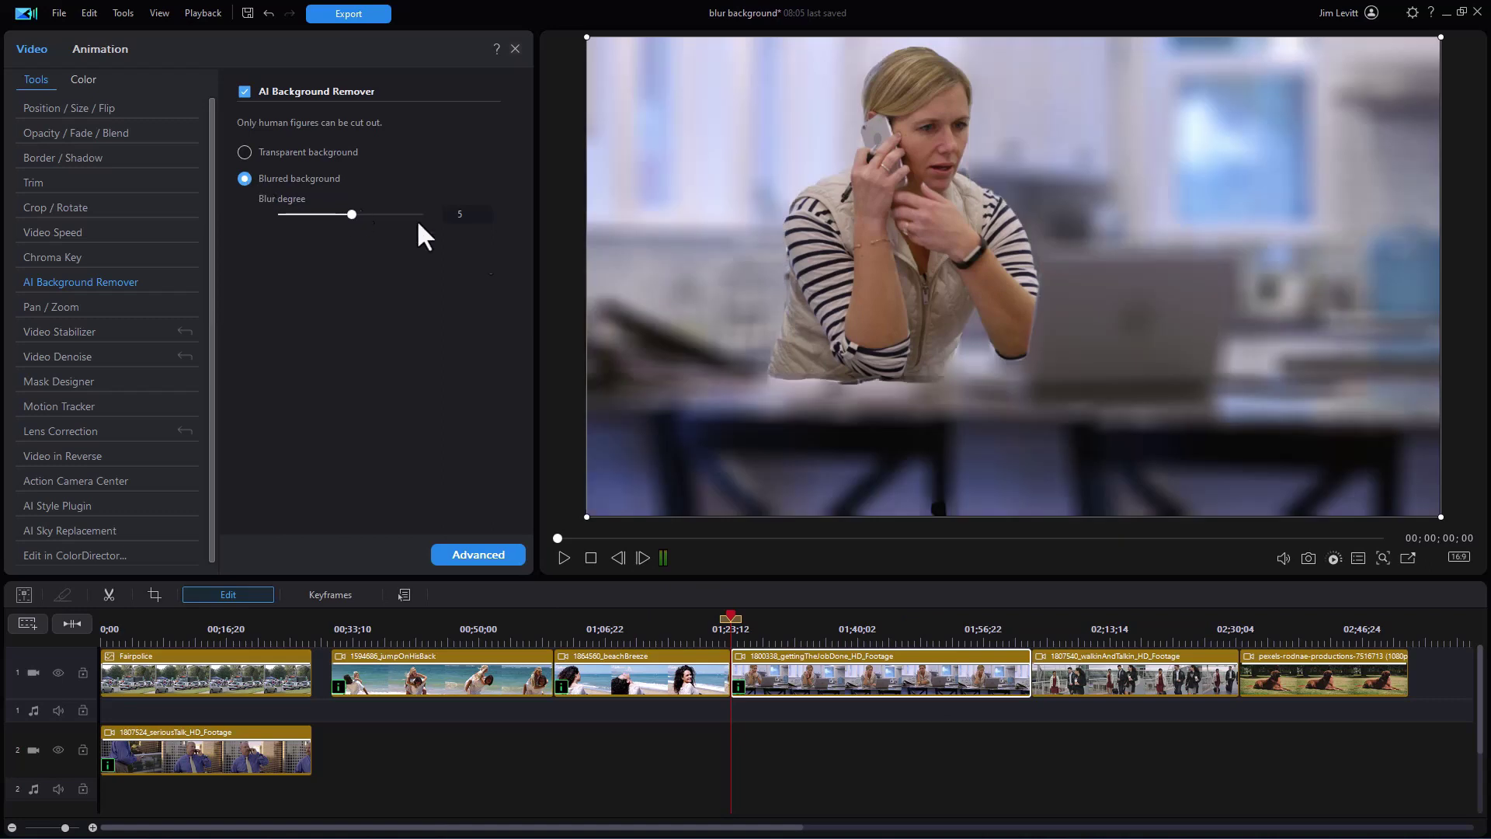
left_click(565, 557)
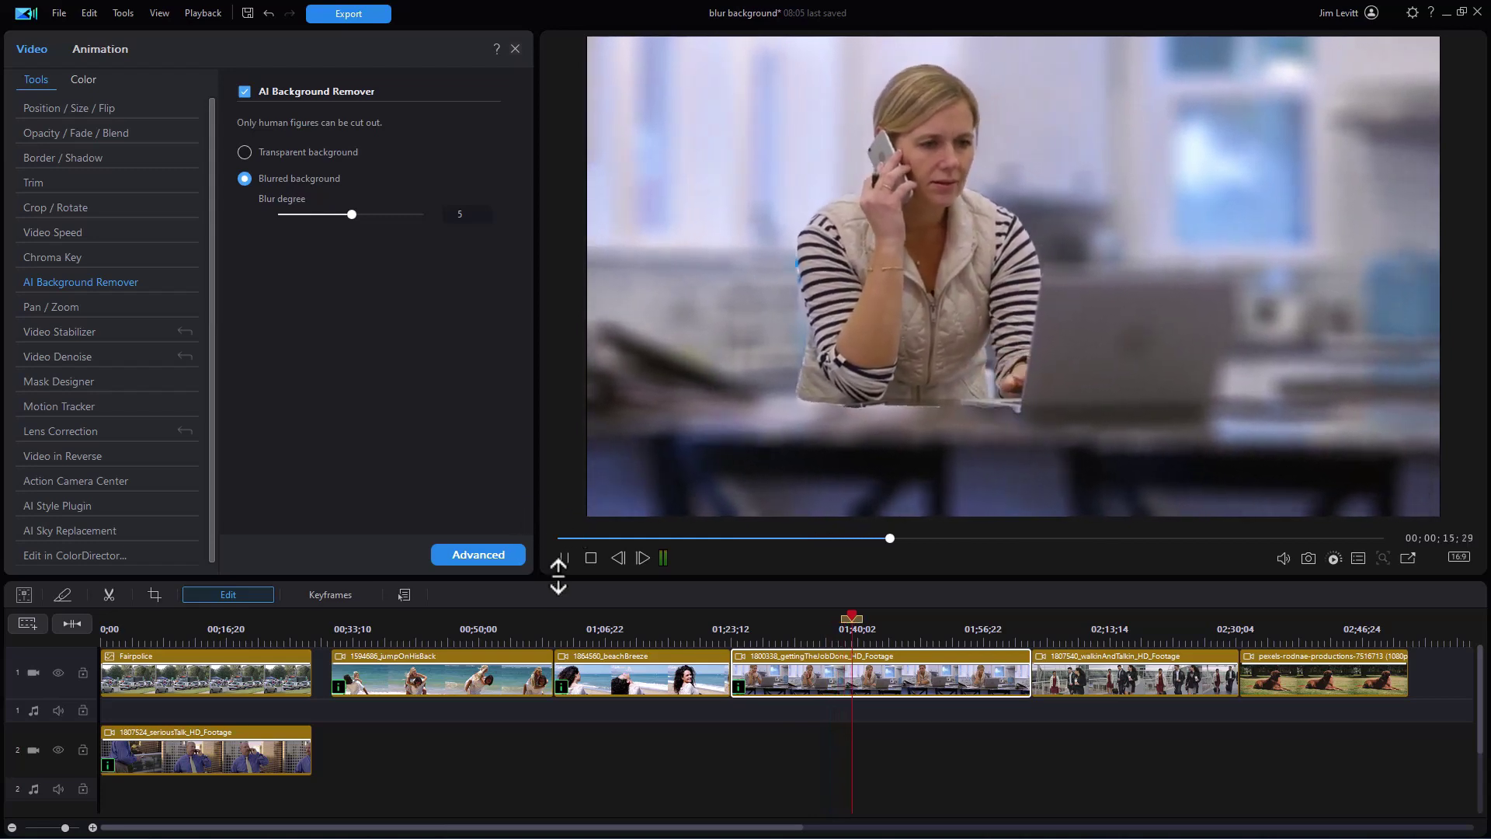
left_click(565, 557)
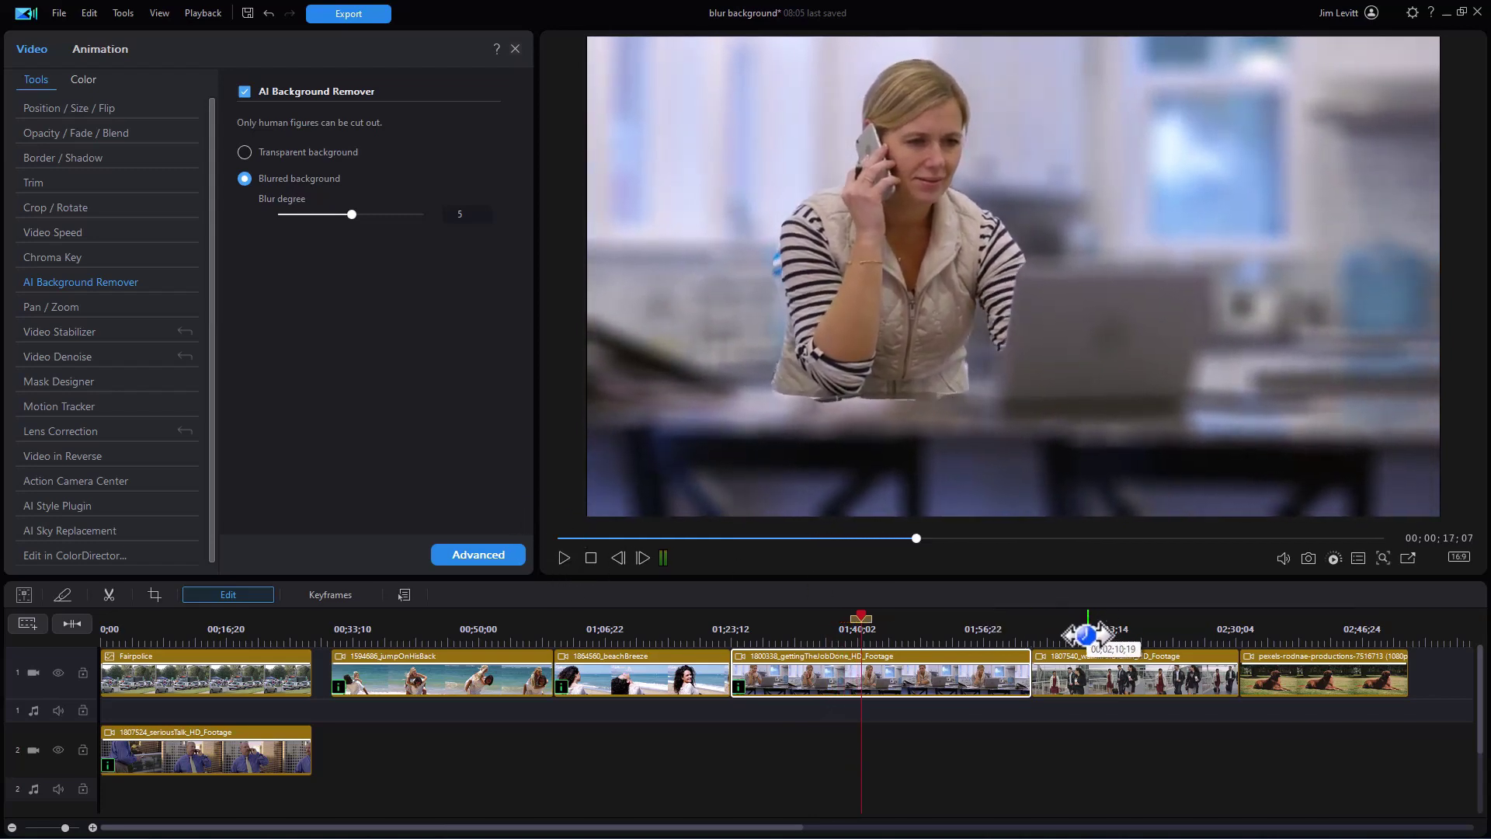
Give the walkInAndTalkin clip a Blurred background at degree 5 and preview the trio
left_click(1058, 630)
left_click_drag(1058, 631, 1053, 629)
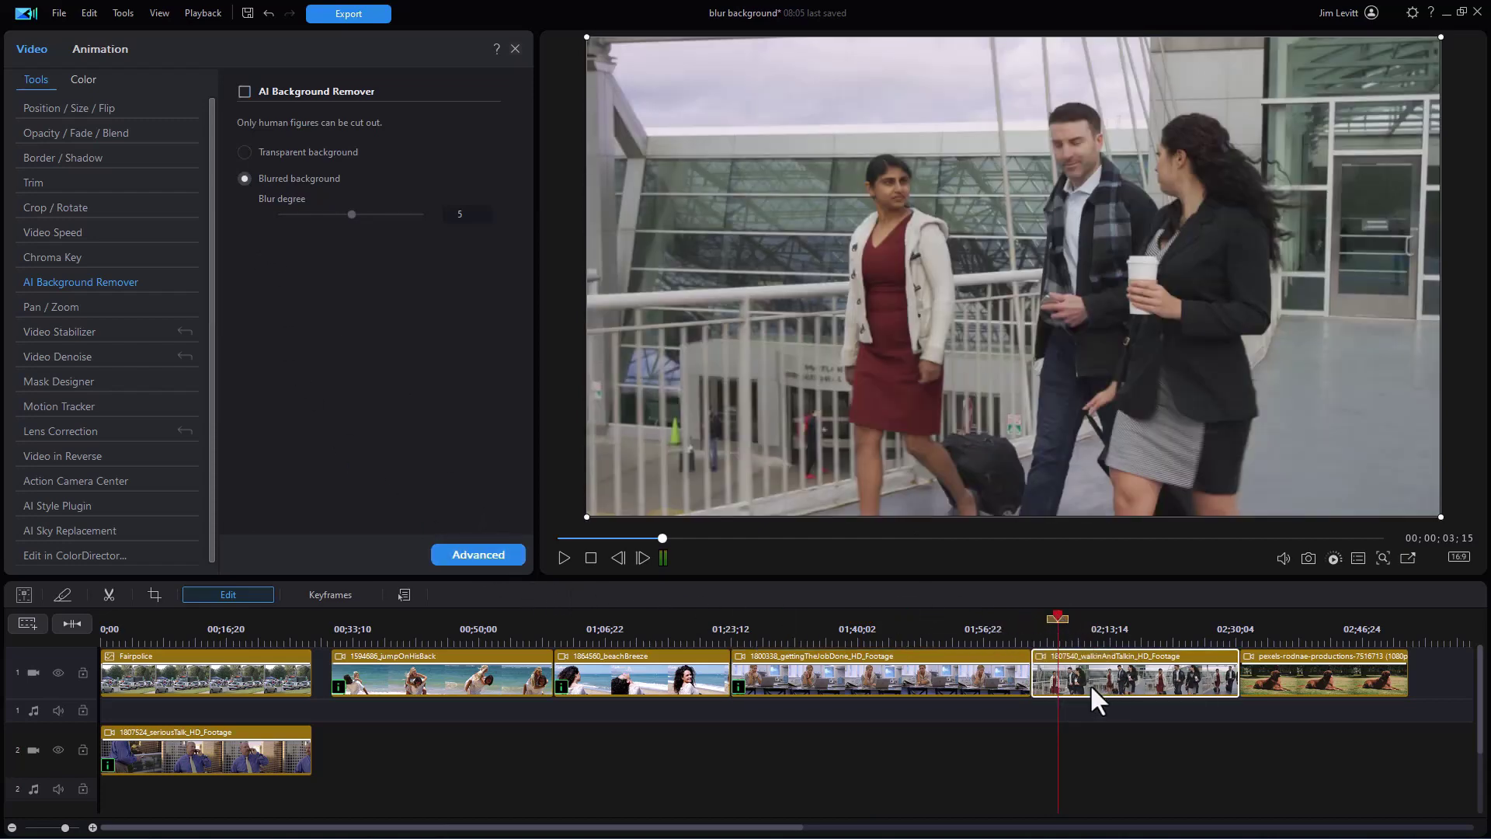
left_click(244, 91)
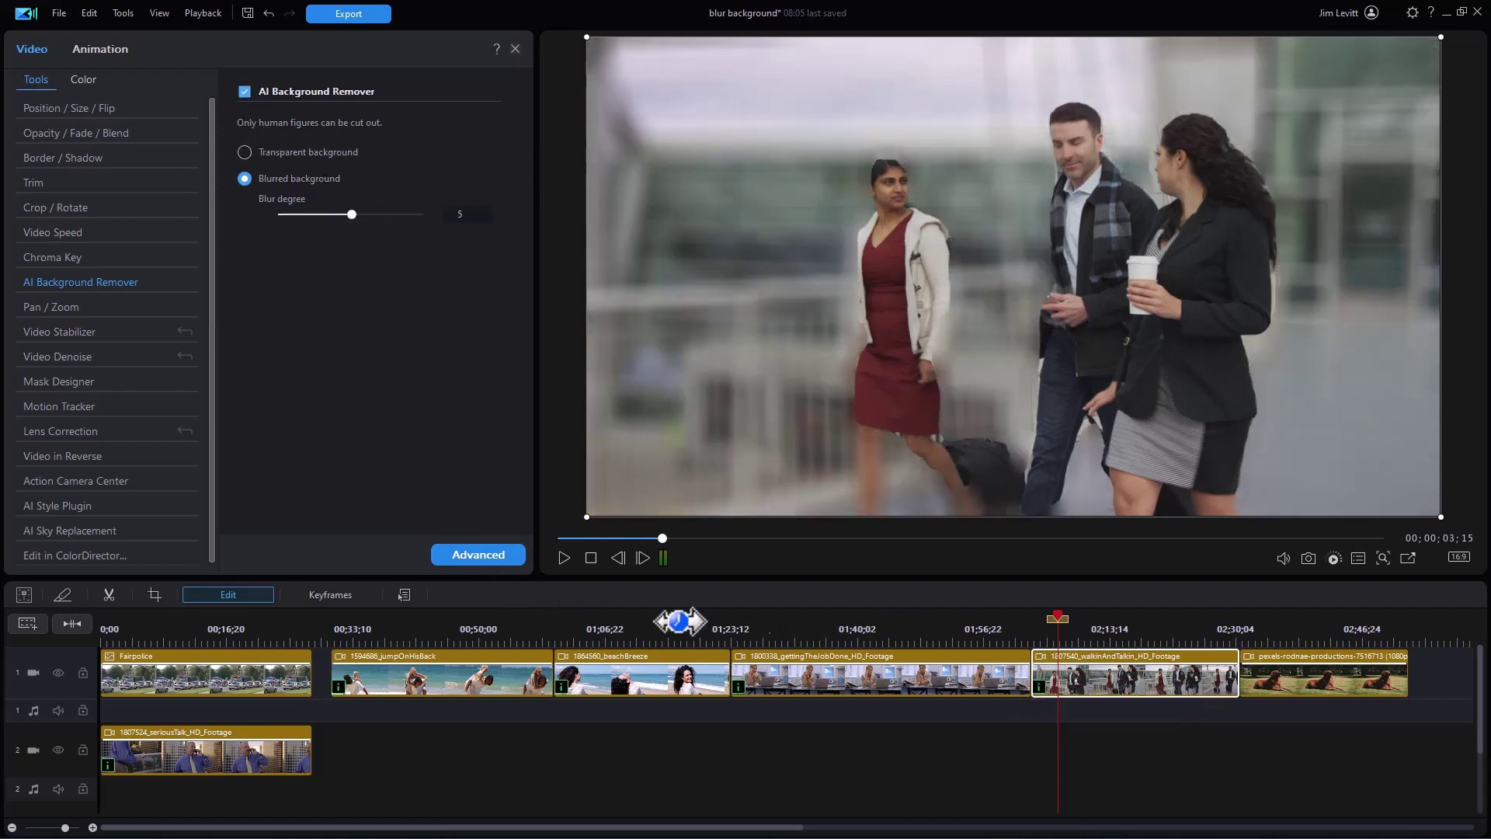
left_click(563, 556)
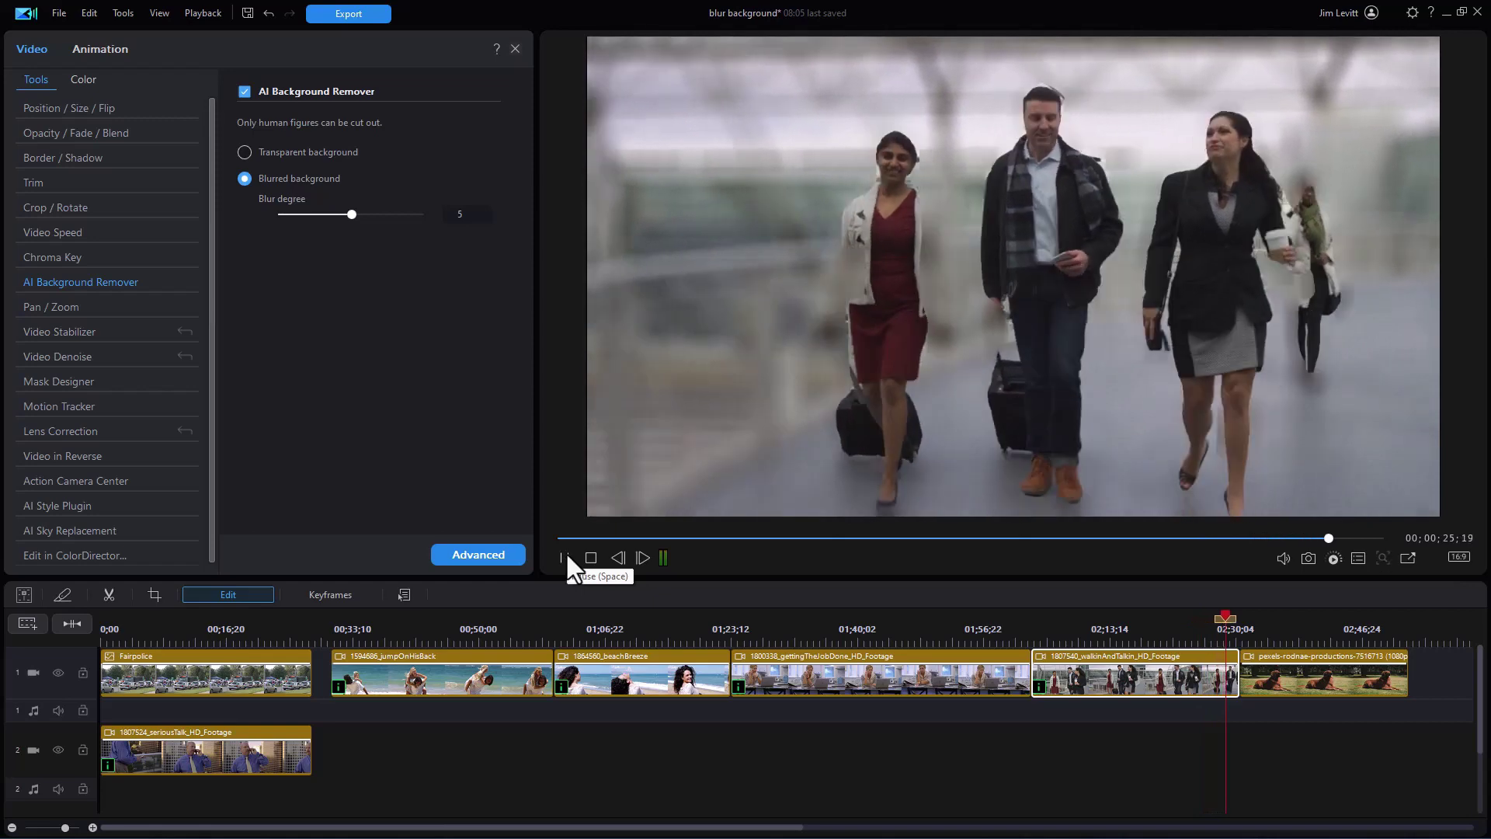
left_click(1033, 610)
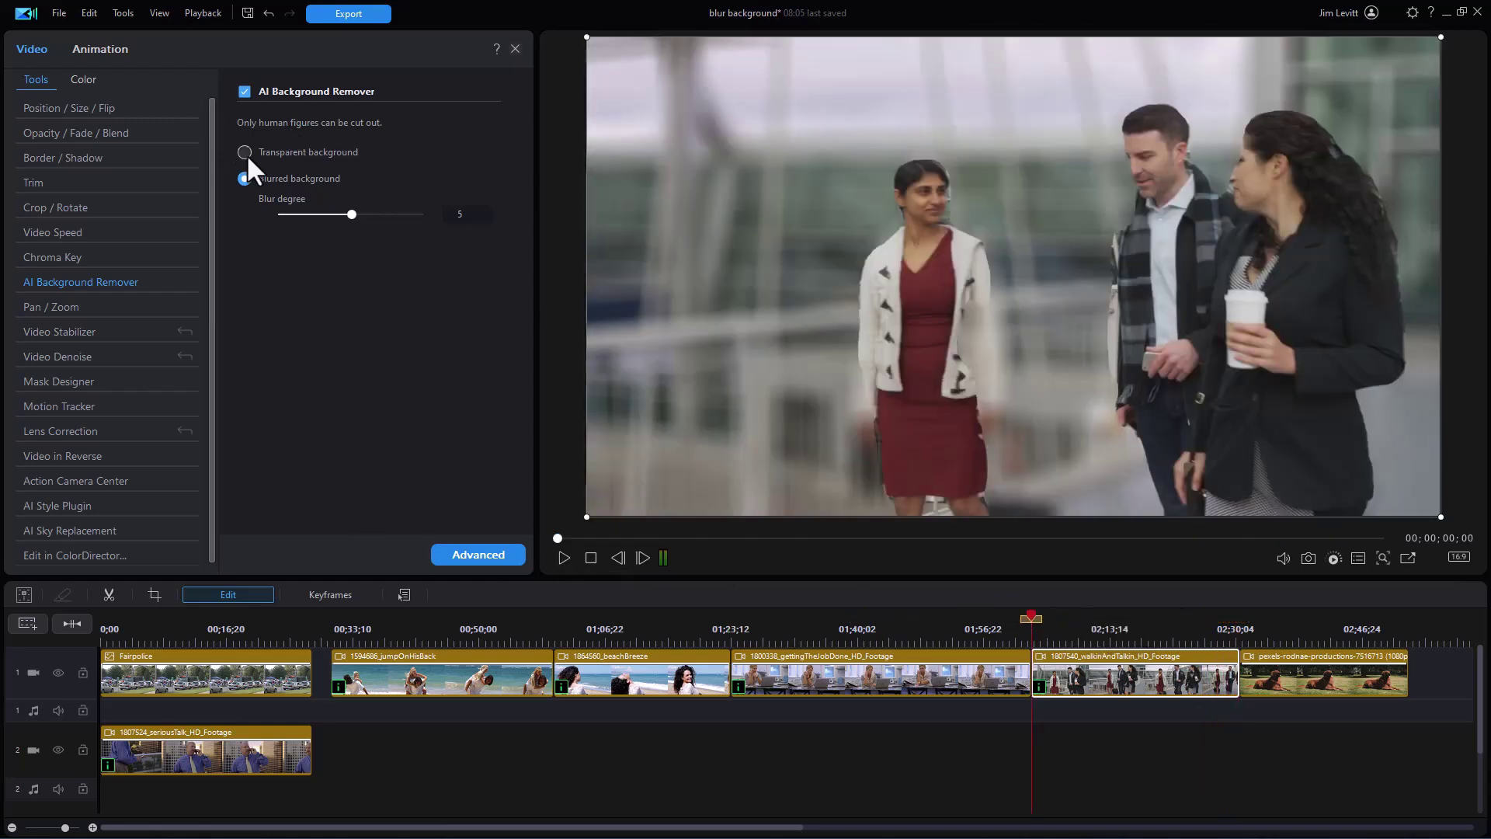
Switch the walkInAndTalkin clip to Transparent background and preview the cut-out trio
left_click(242, 152)
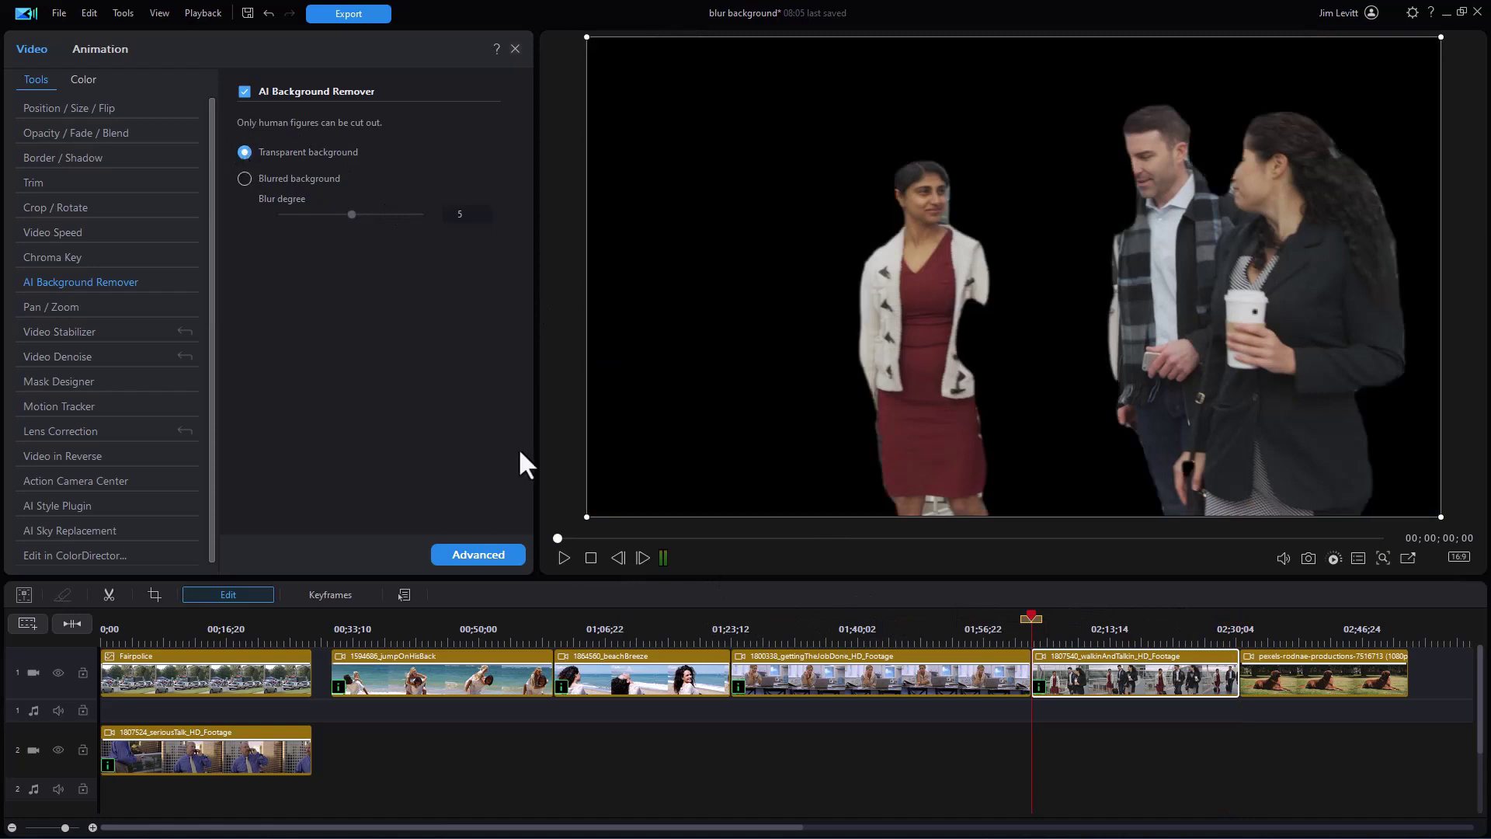
left_click(561, 557)
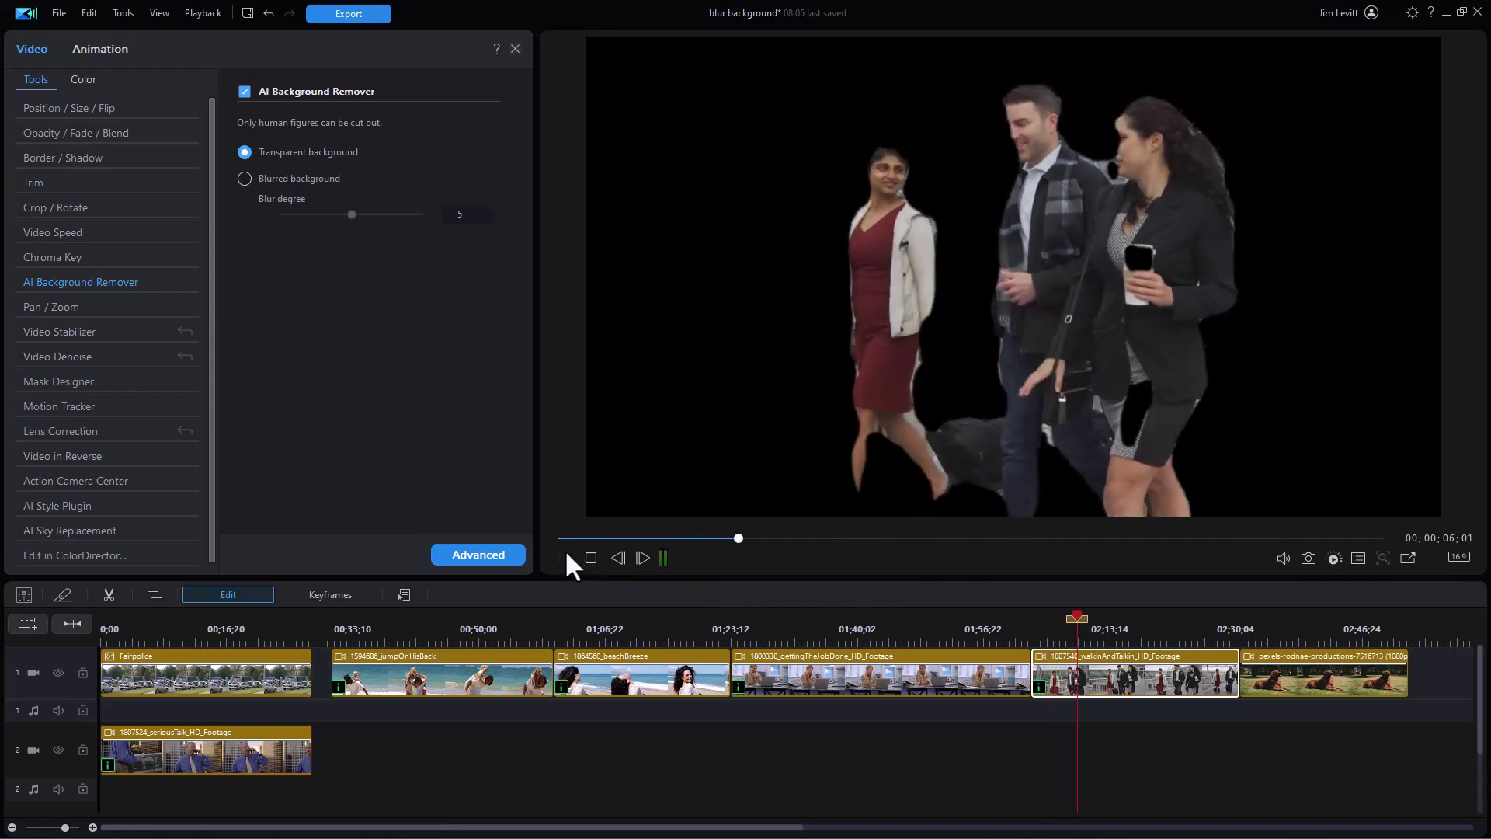
left_click(567, 551)
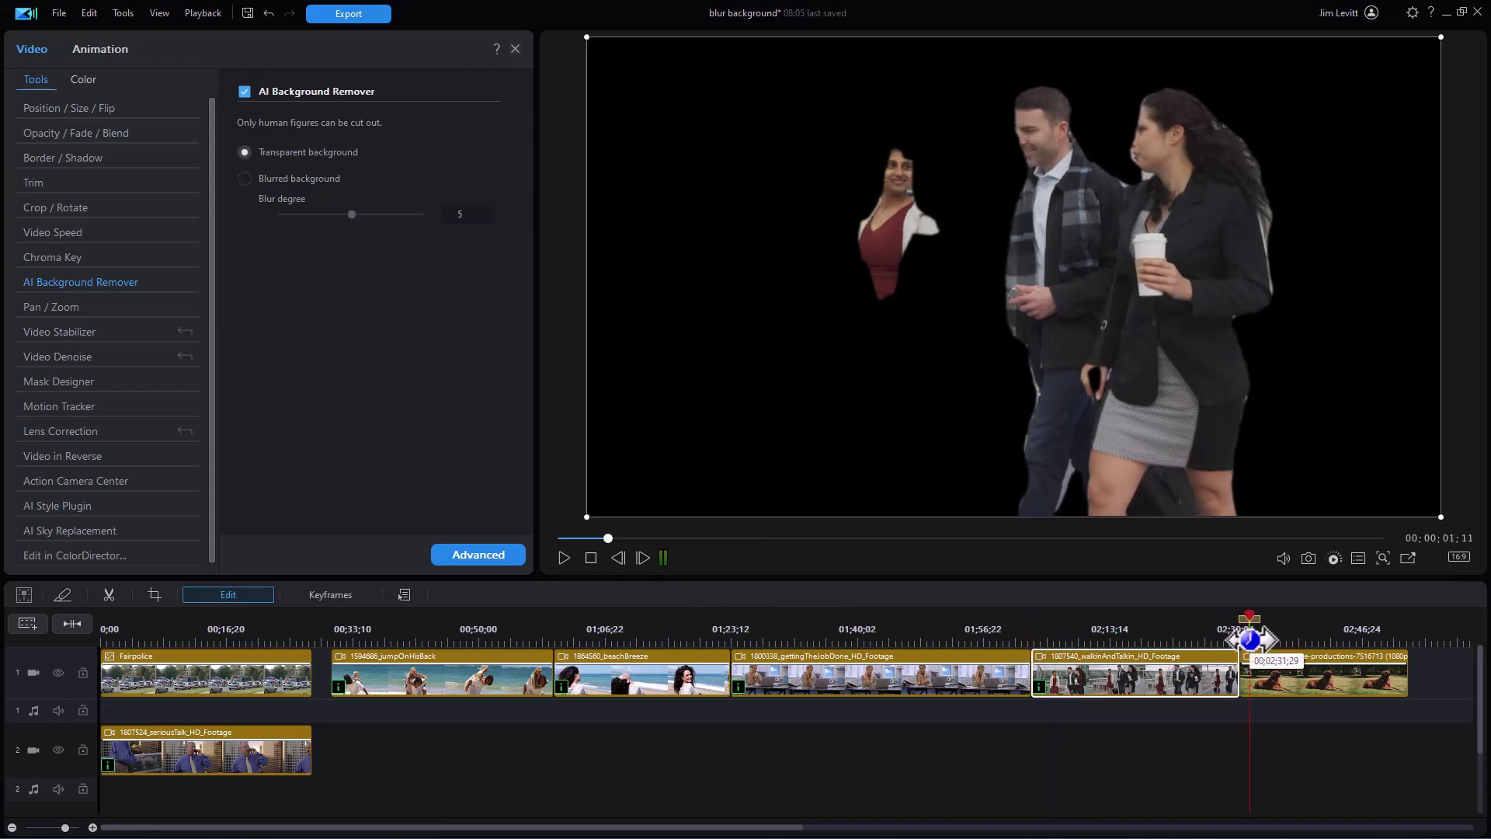
left_click(1248, 628)
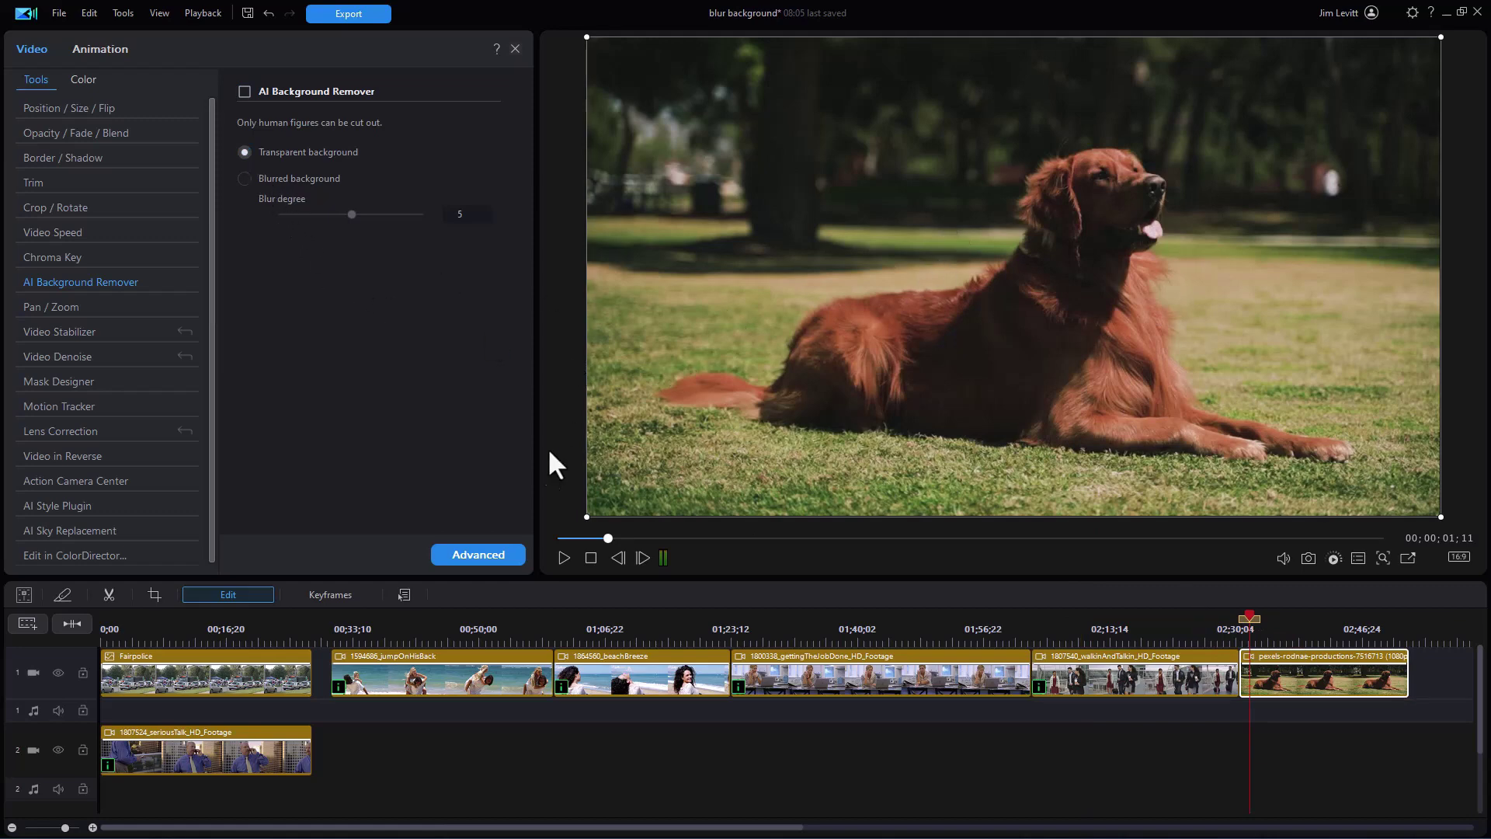
Turn on AI Background Remover with a transparent background for the golden retriever clip and preview it
left_click(239, 90)
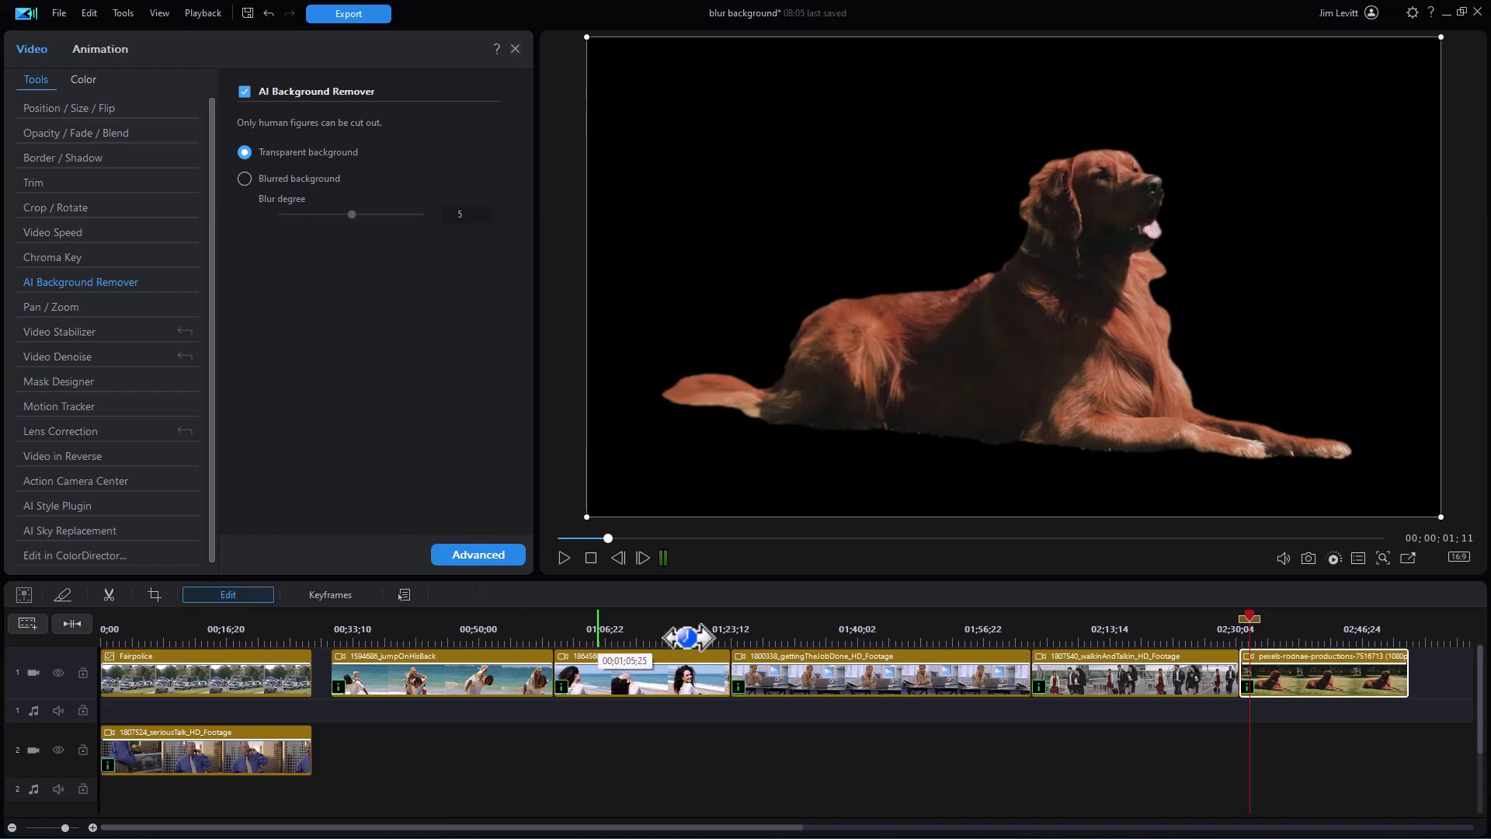
left_click(564, 557)
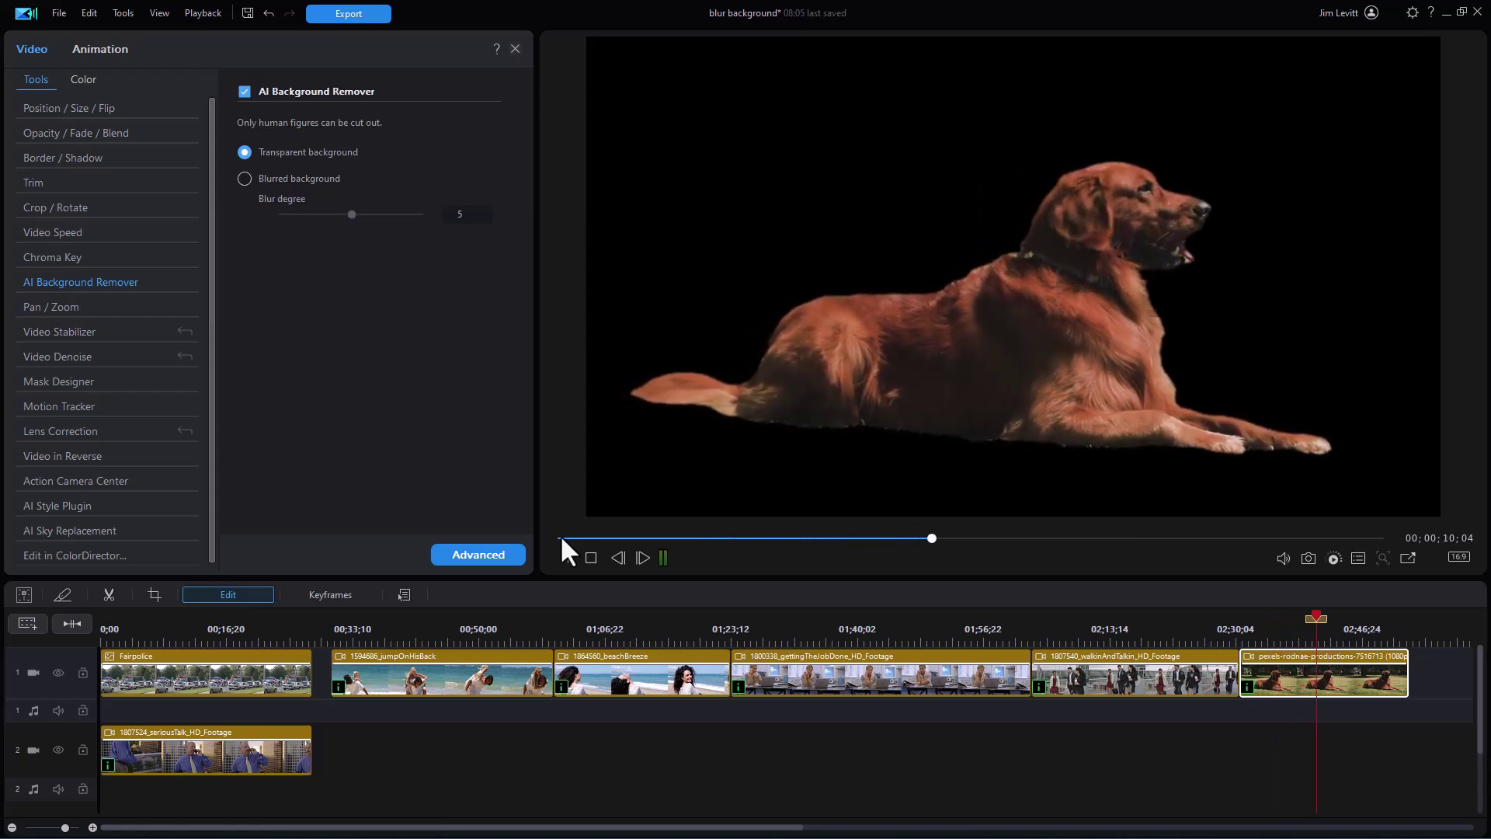
Switch the golden retriever clip to Blurred background (blur degree 5) and preview the result
left_click(244, 179)
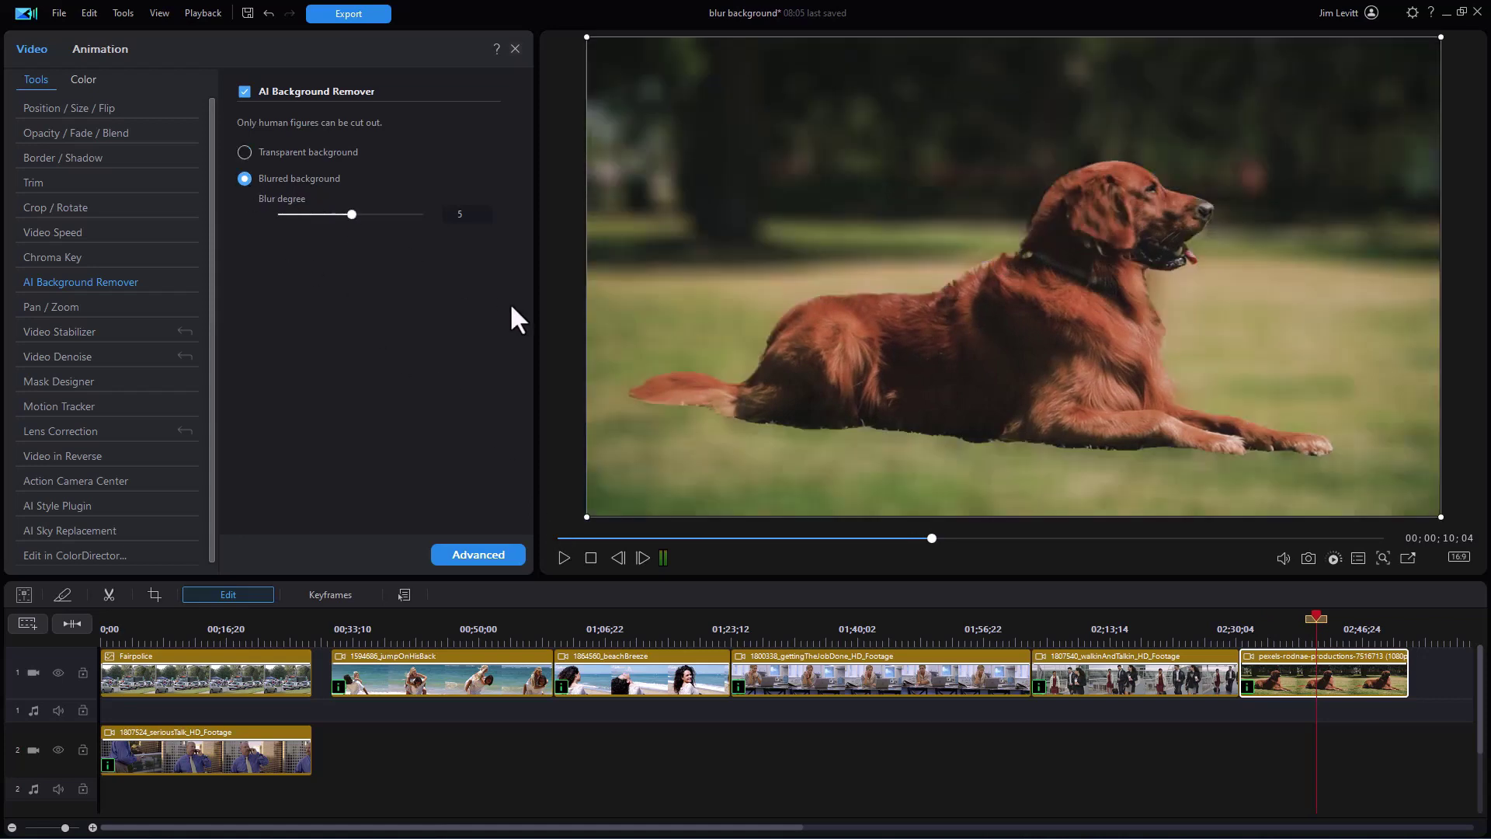
left_click(562, 553)
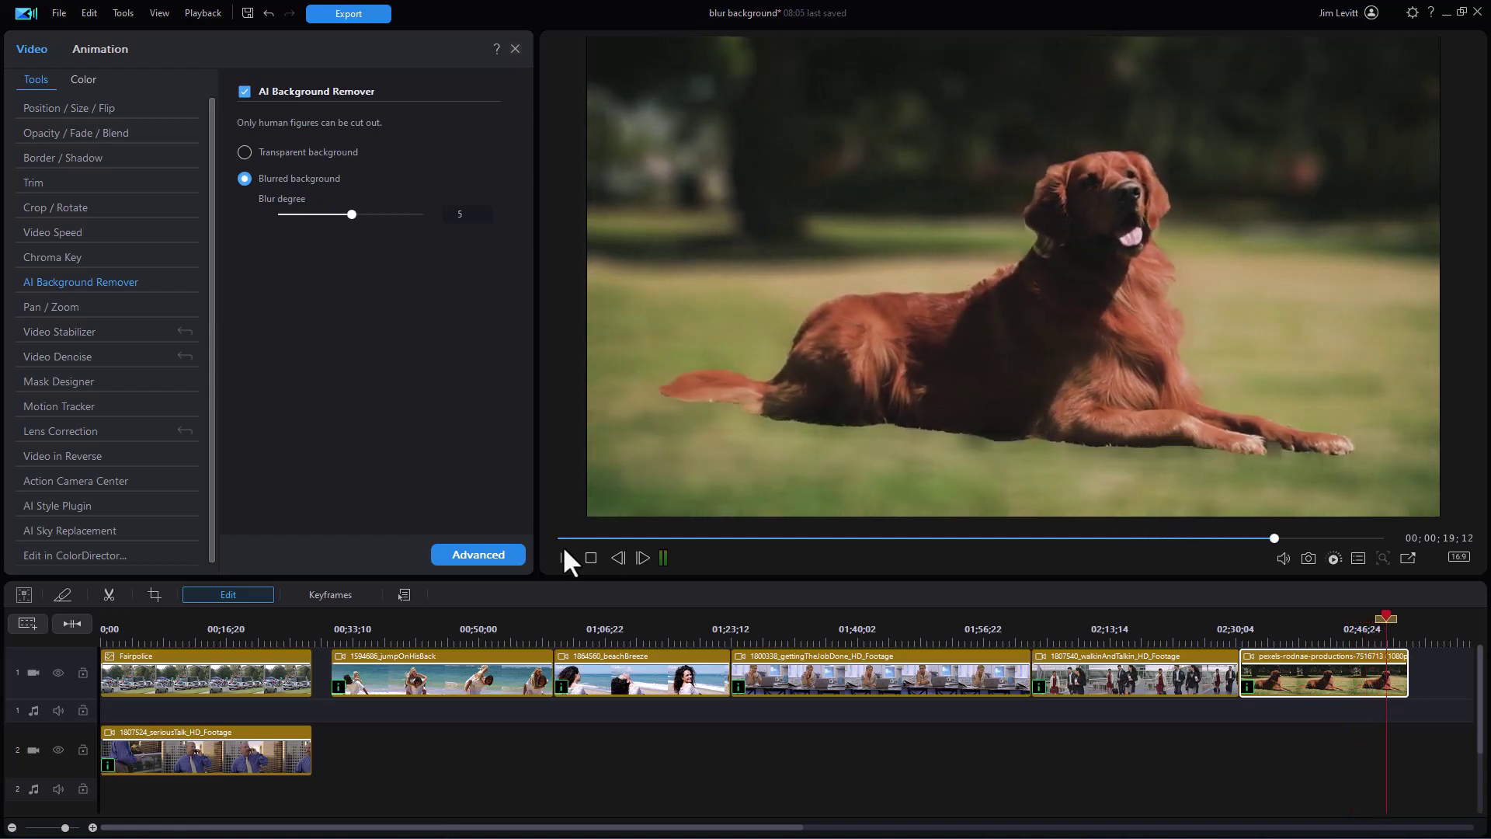
left_click(564, 550)
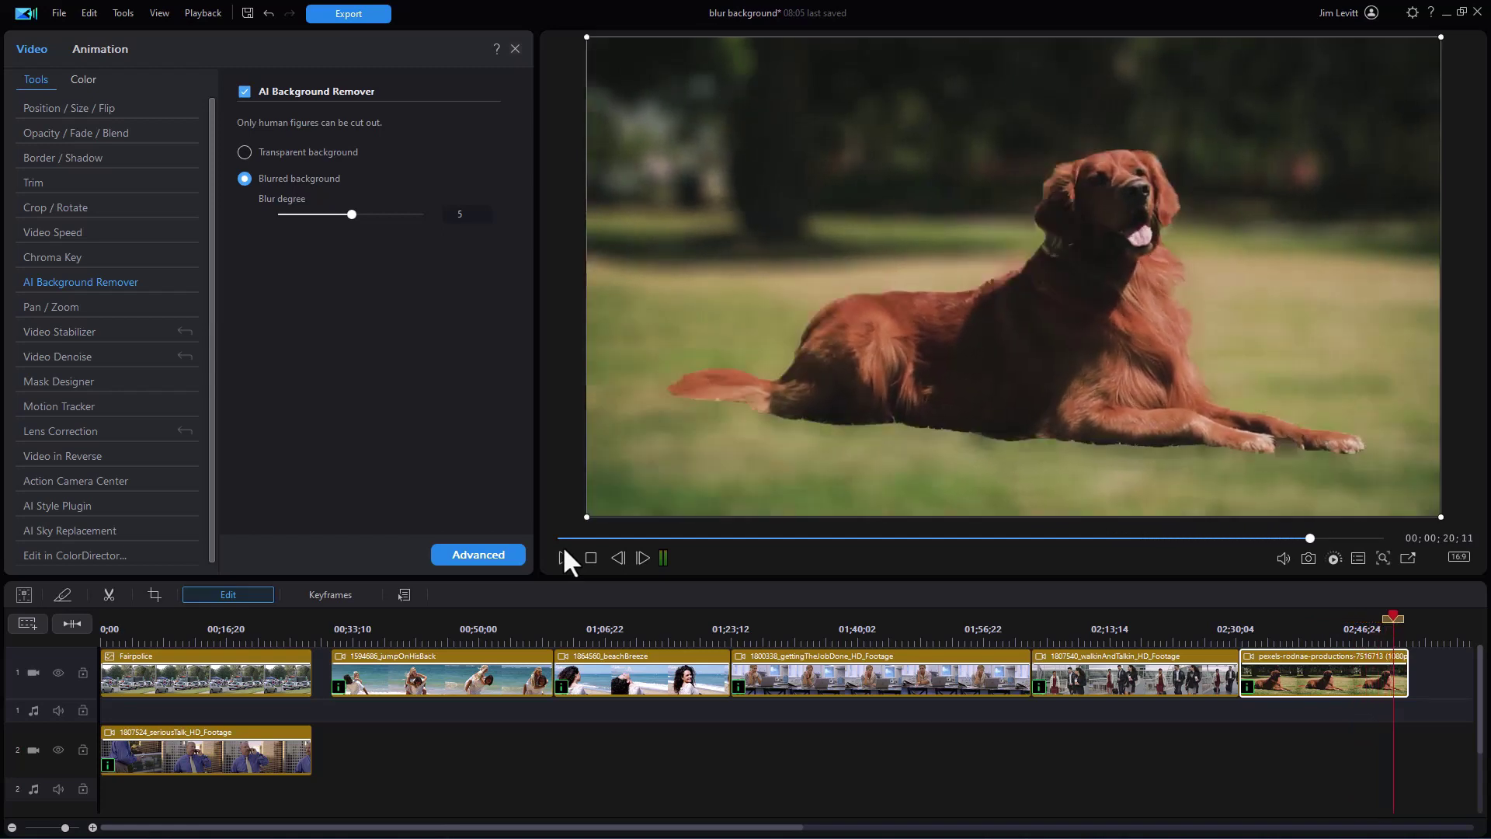